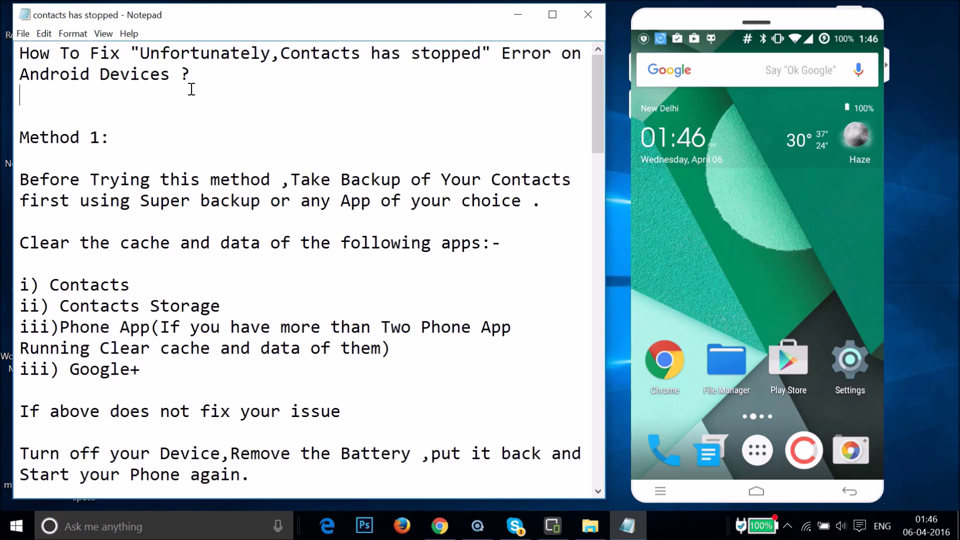
Scroll through the contacts-has-stopped fix guide in Notepad.
left_click(217, 96)
scroll(227, 128, "down", 20)
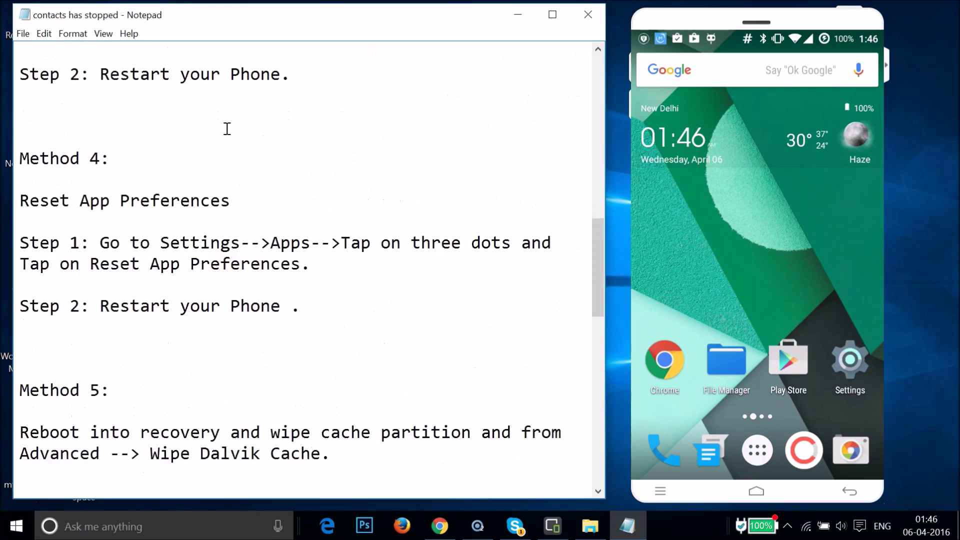
scroll(227, 129, "down", 2)
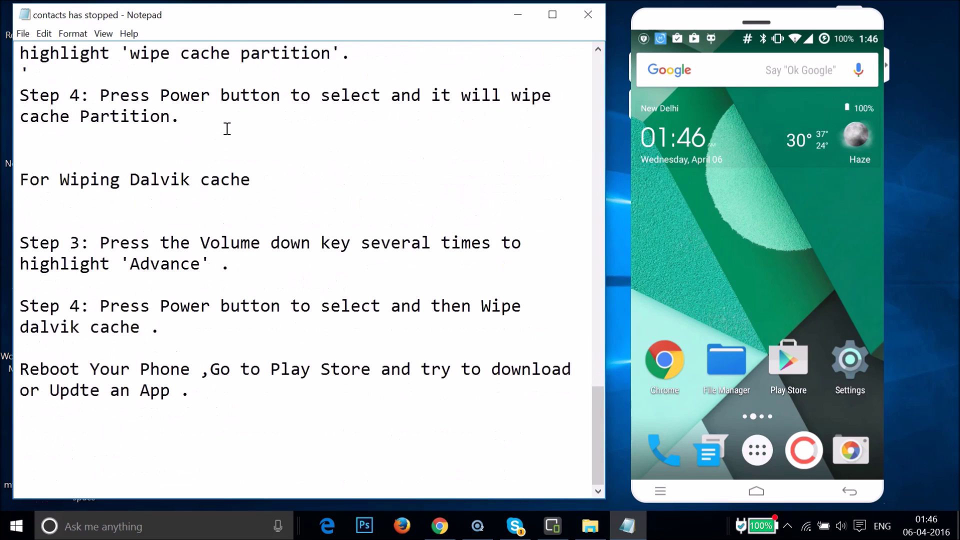
scroll(227, 129, "up", 20)
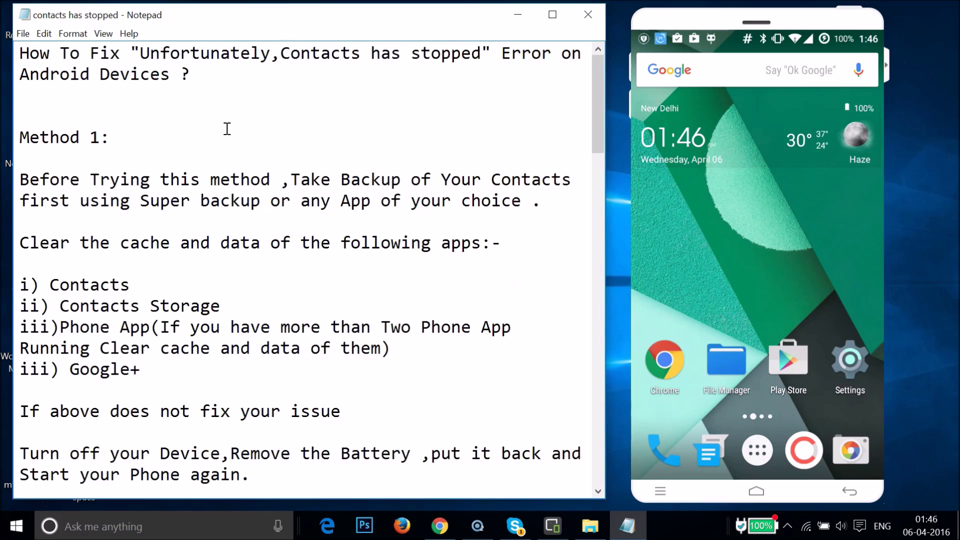
mouse_move(148, 154)
left_mouse_down()
mouse_move(107, 165)
mouse_move(169, 132)
left_mouse_up()
Search the Play Store for 'super bac' and launch the installed Super Backup : SMS & Contacts.
left_click(787, 368)
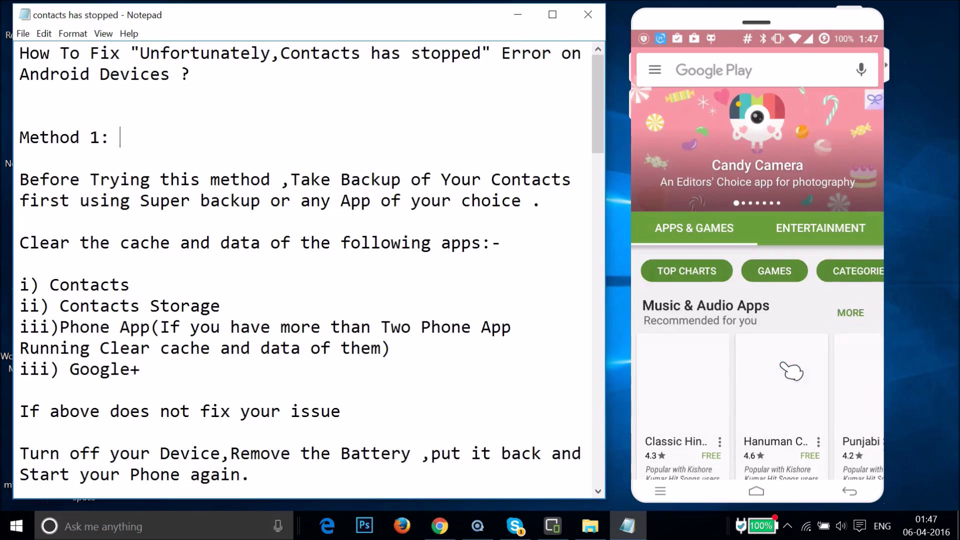
type("s")
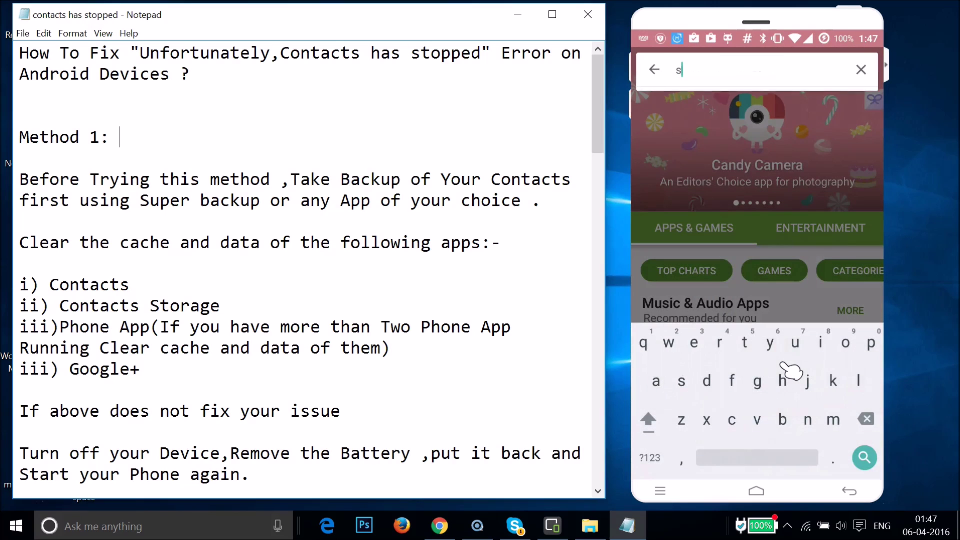
type("uper bac")
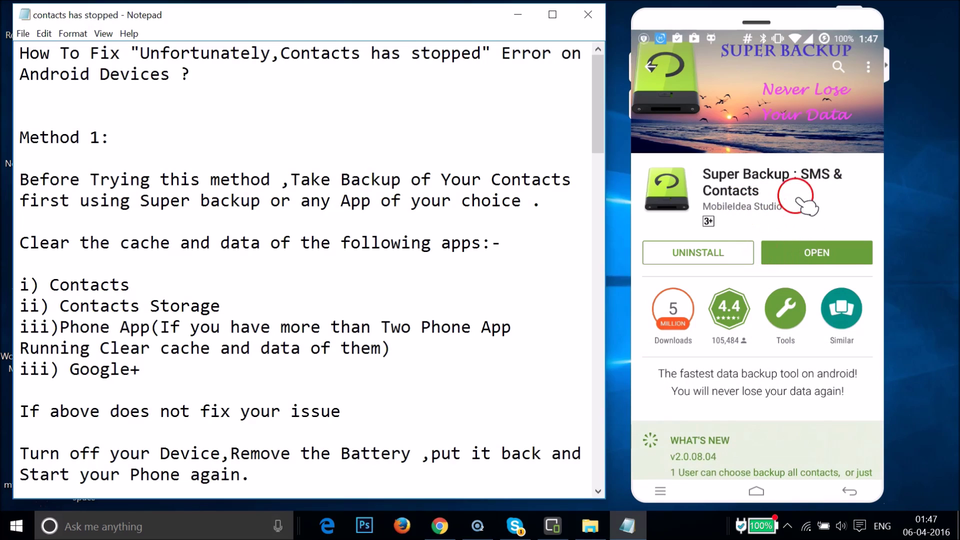
left_click(812, 175)
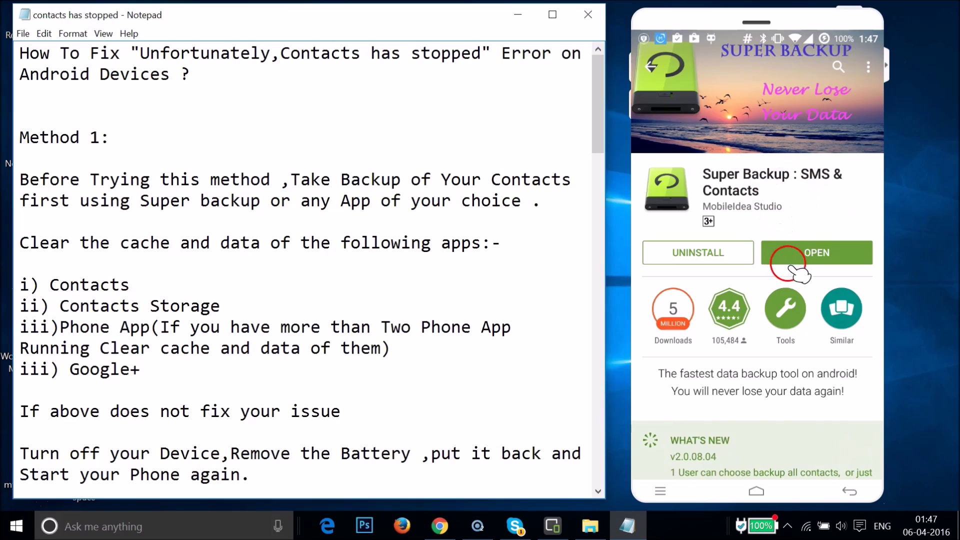
left_click(821, 260)
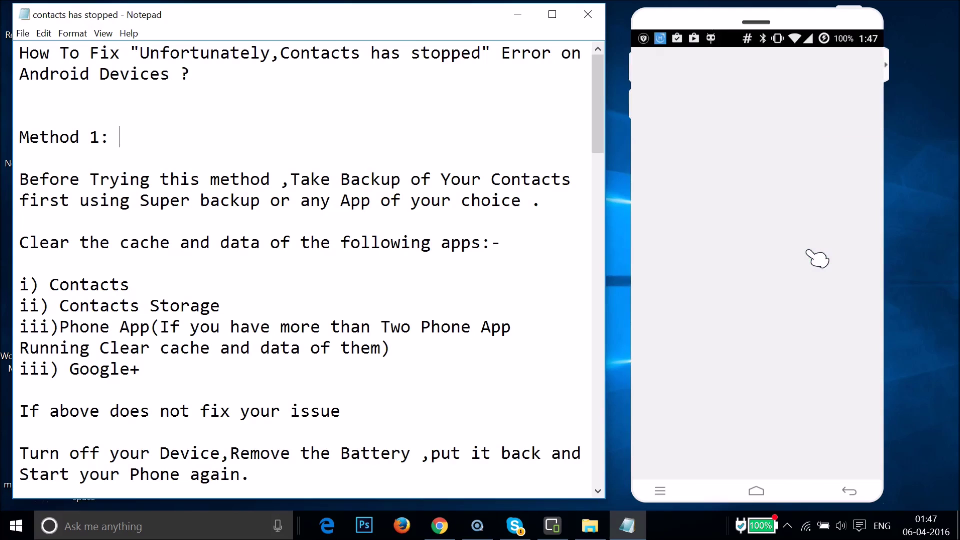
Back up the 566 contacts to a vcf file under the default name, declining the cloud upload.
left_click(689, 220)
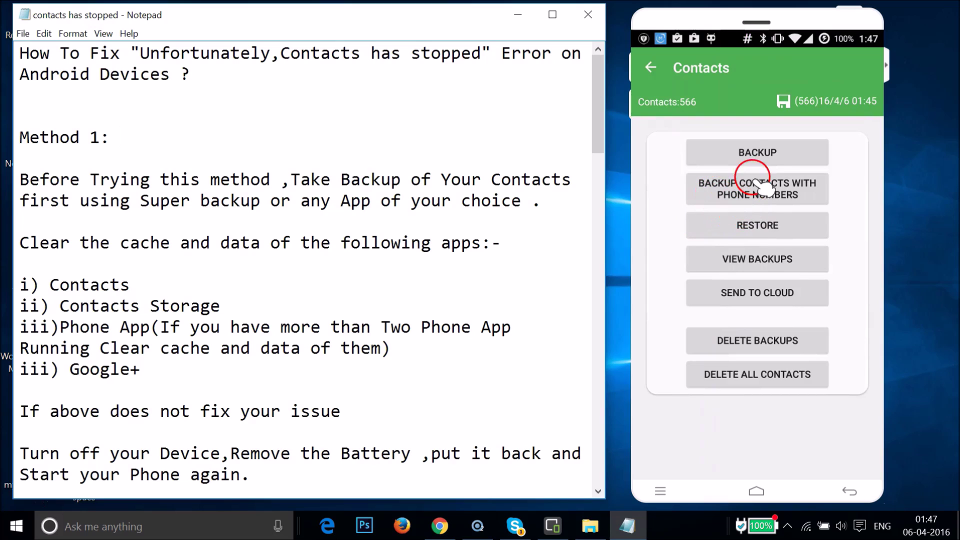
left_click(754, 156)
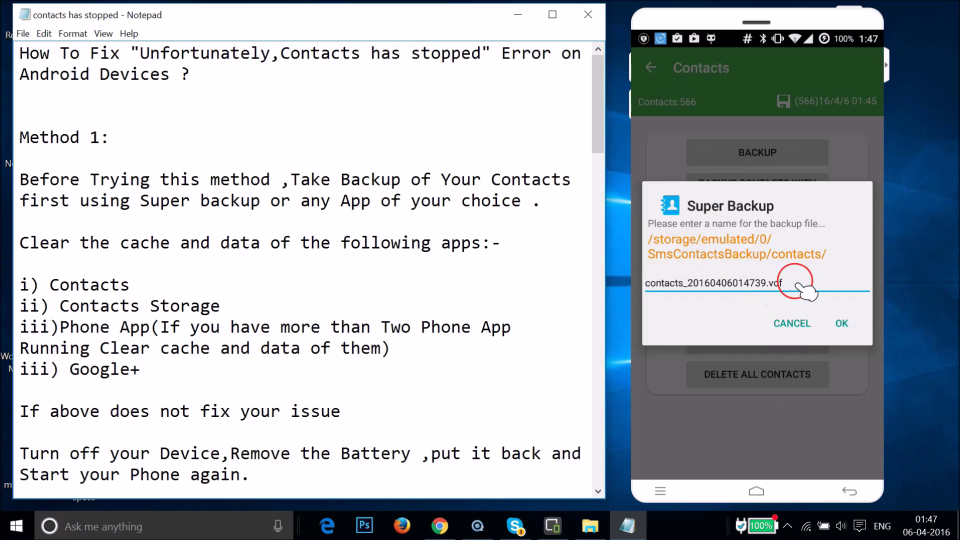
left_click(799, 286)
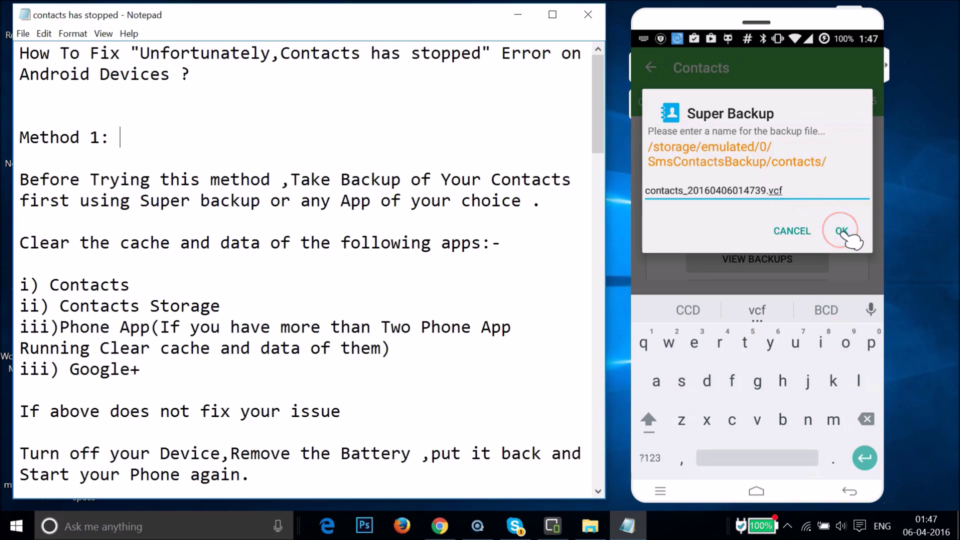
left_click(844, 235)
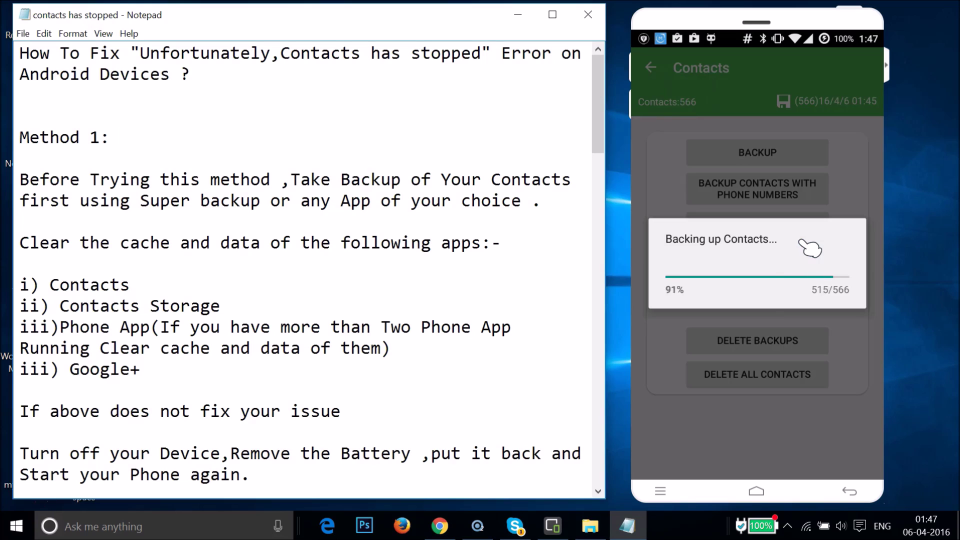
left_click_drag(720, 275, 759, 291)
mouse_move(716, 252)
left_mouse_down()
mouse_move(709, 237)
mouse_move(850, 241)
mouse_move(720, 262)
mouse_move(753, 250)
mouse_move(740, 327)
mouse_move(828, 323)
mouse_move(793, 324)
left_mouse_up()
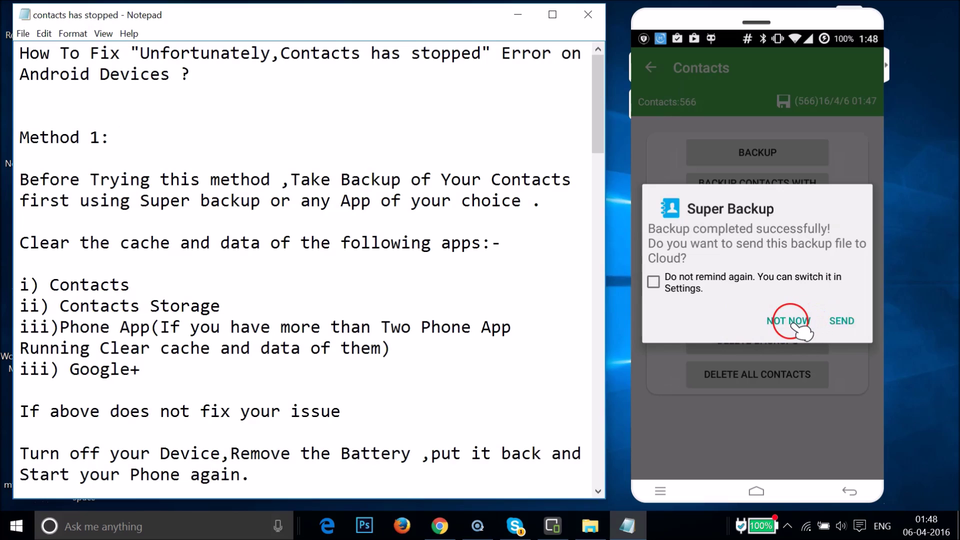
left_click(792, 322)
mouse_move(776, 275)
left_mouse_down()
mouse_move(786, 225)
mouse_move(793, 321)
mouse_move(740, 339)
mouse_move(745, 373)
mouse_move(735, 260)
mouse_move(746, 218)
mouse_move(774, 223)
left_mouse_up()
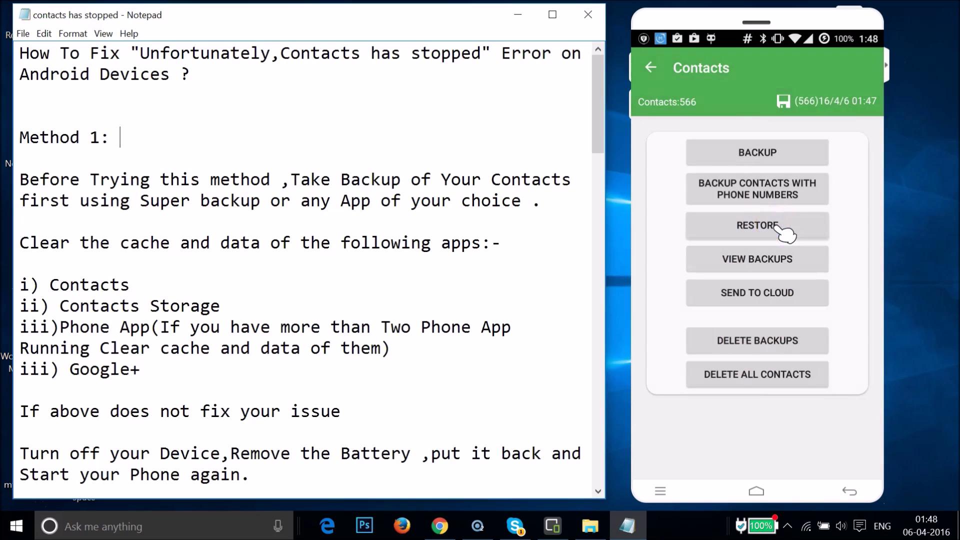
Restore contacts from the contacts_20160406014739.vcf backup.
left_click(779, 227)
mouse_move(779, 228)
left_mouse_down()
mouse_move(782, 262)
mouse_move(820, 294)
mouse_move(803, 317)
mouse_move(777, 279)
left_mouse_up()
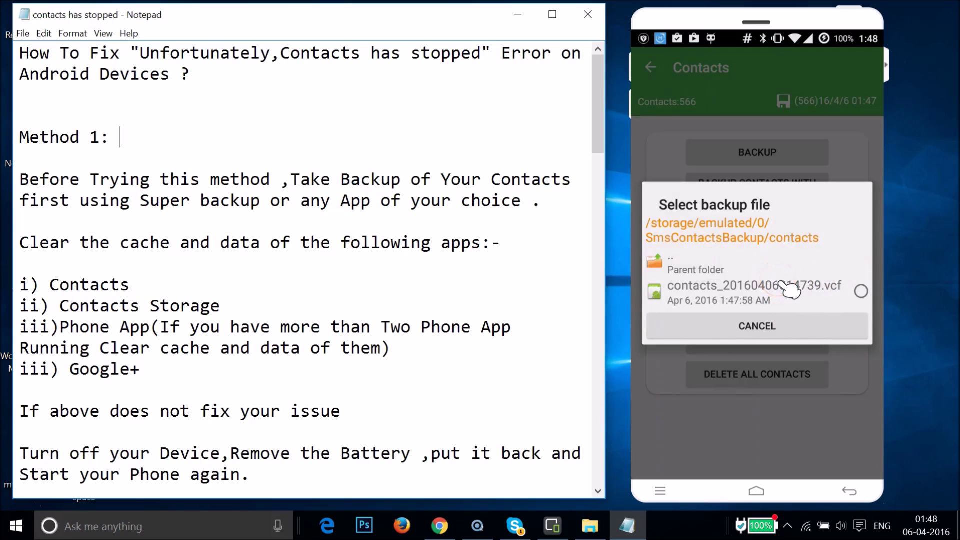
left_click(789, 289)
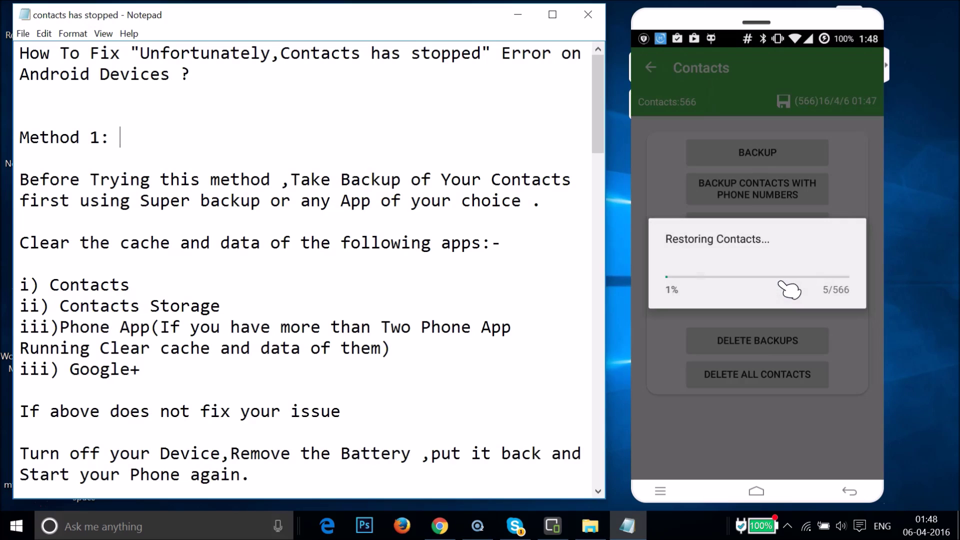
left_click_drag(700, 278, 777, 275)
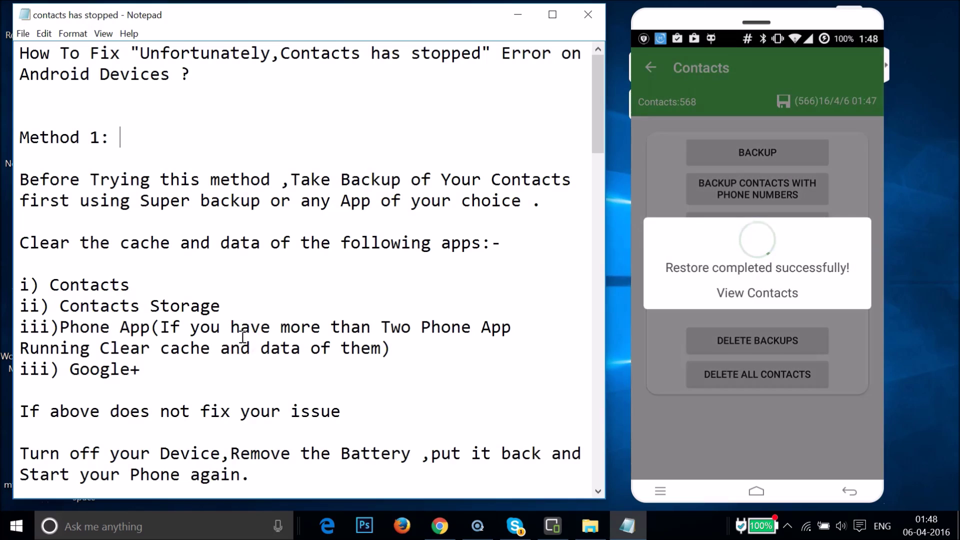
Back out of Super Backup to the Android home screen.
right_click(622, 308)
right_click(622, 308)
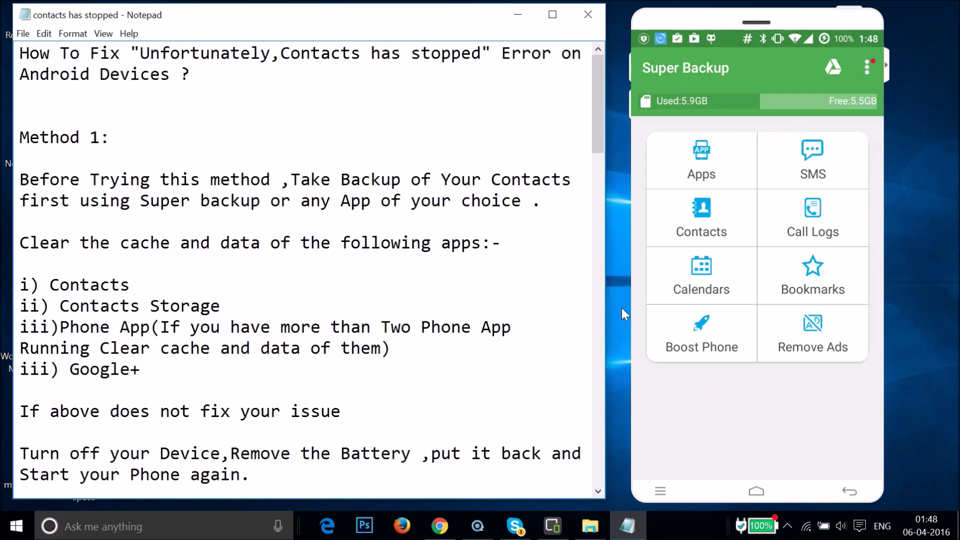
right_click(622, 308)
right_click(622, 308)
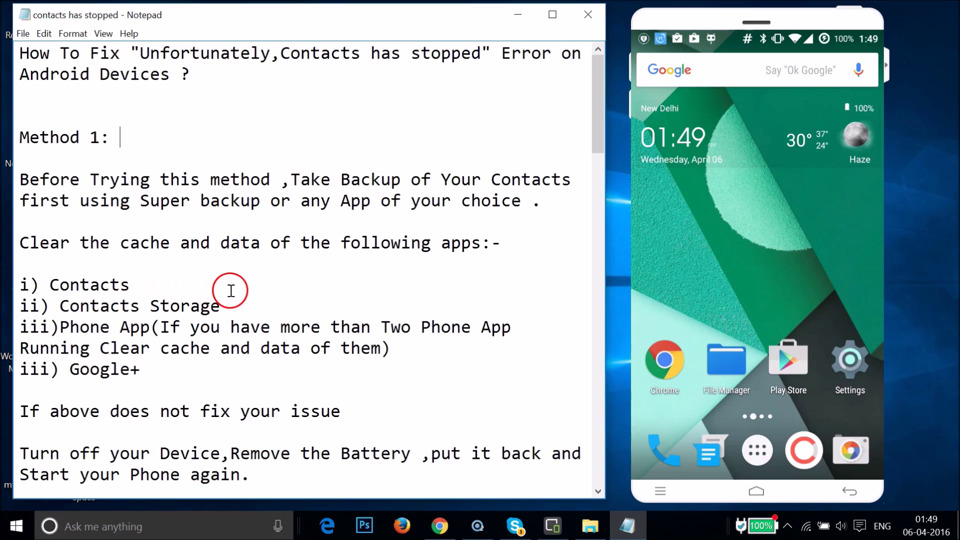
Bring up the ALL apps list in Settings > Apps.
left_click(859, 369)
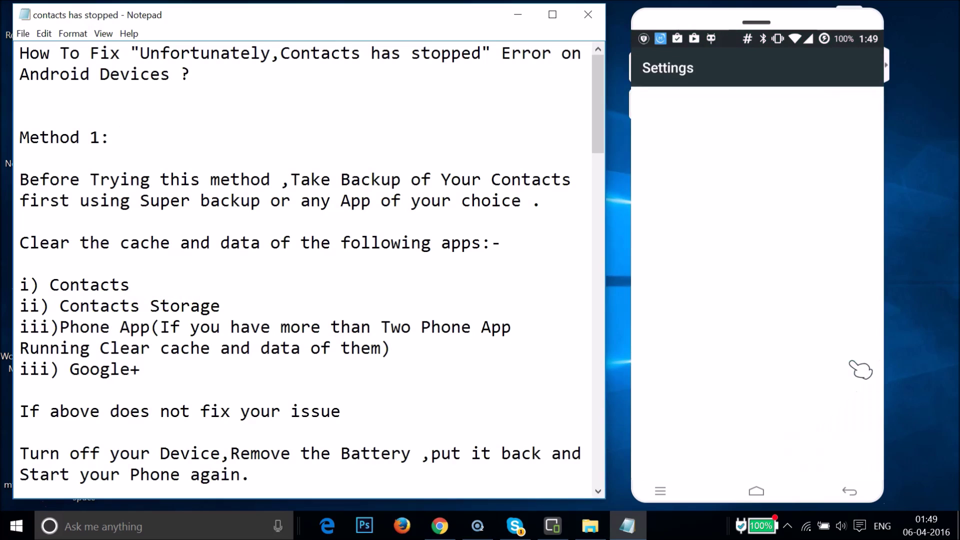
scroll(744, 365, "down", 10)
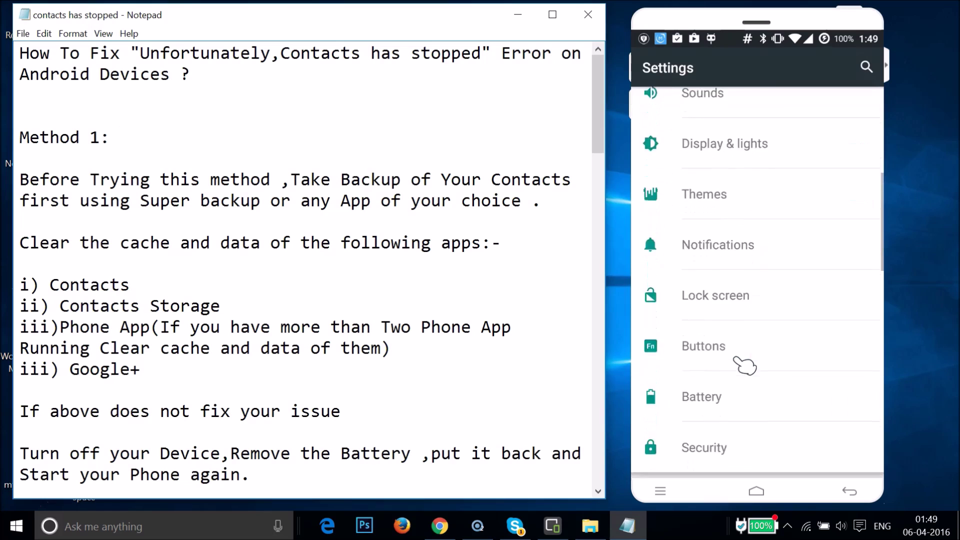
left_click(690, 192)
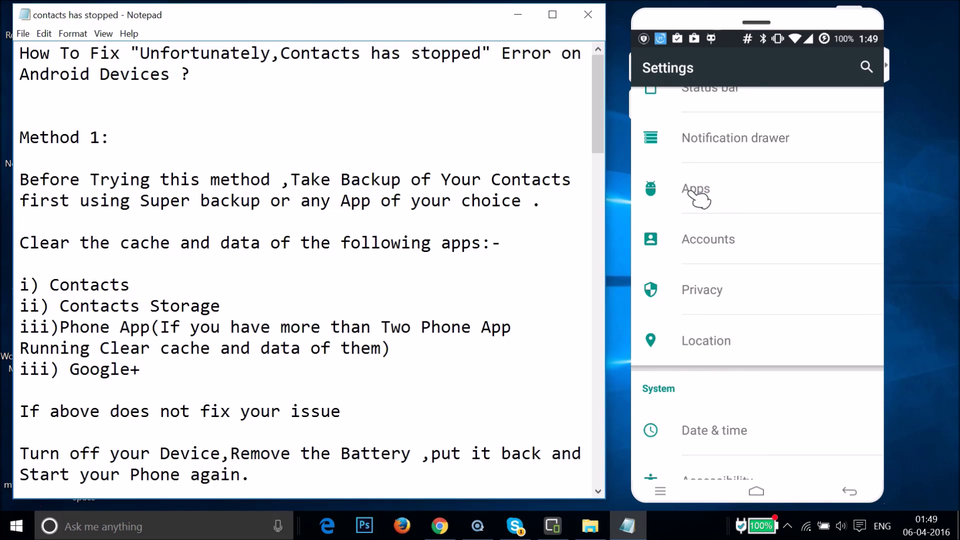
left_click(860, 100)
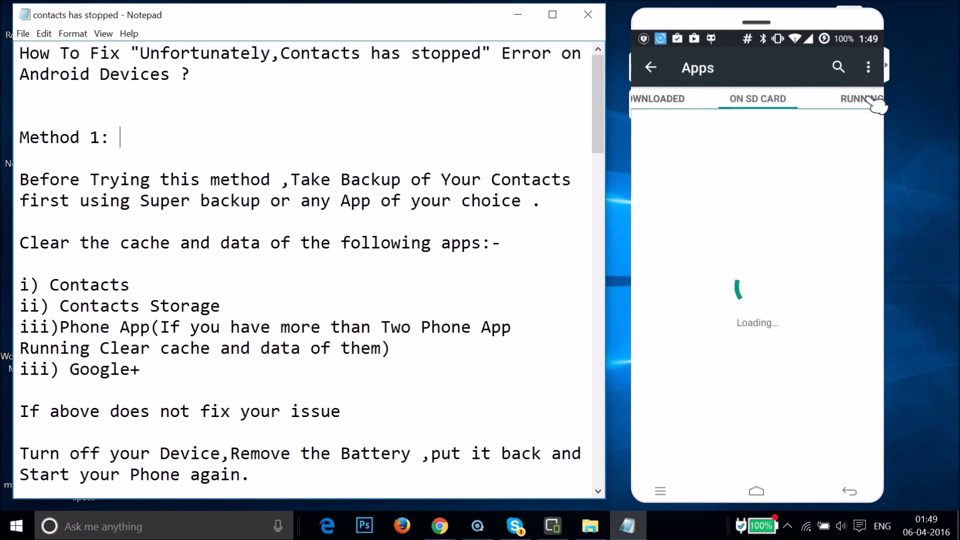
left_click(875, 100)
left_click(872, 100)
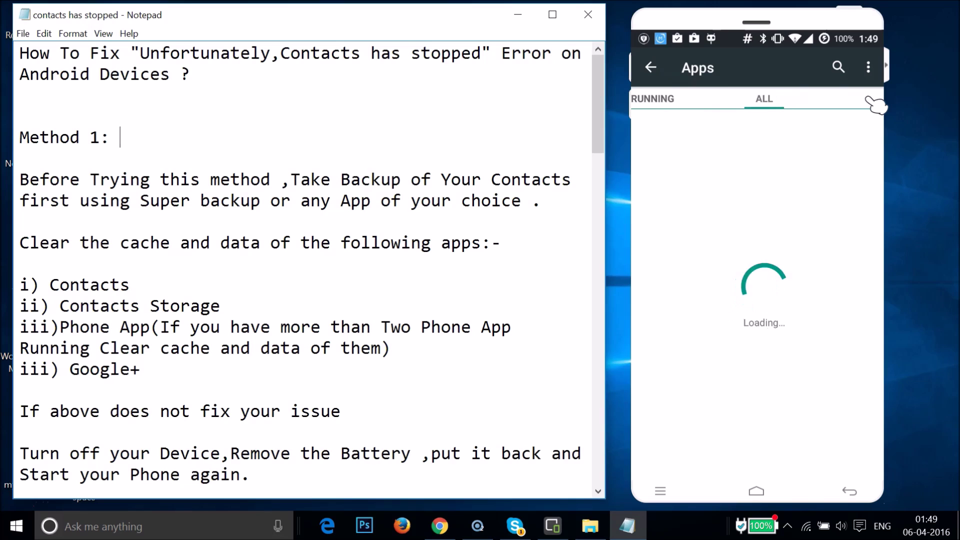
left_click_drag(793, 241, 803, 271)
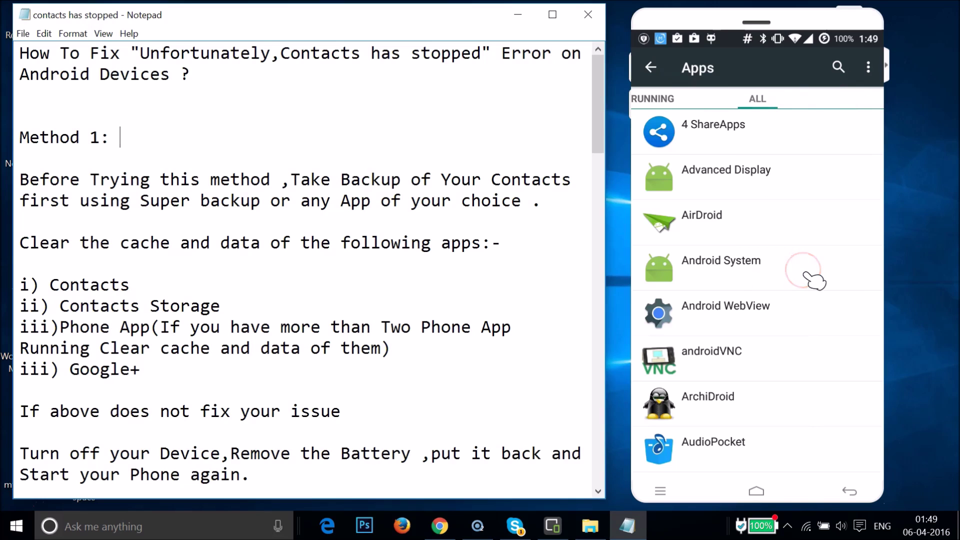
scroll(806, 274, "down", 10)
scroll(814, 281, "down", 5)
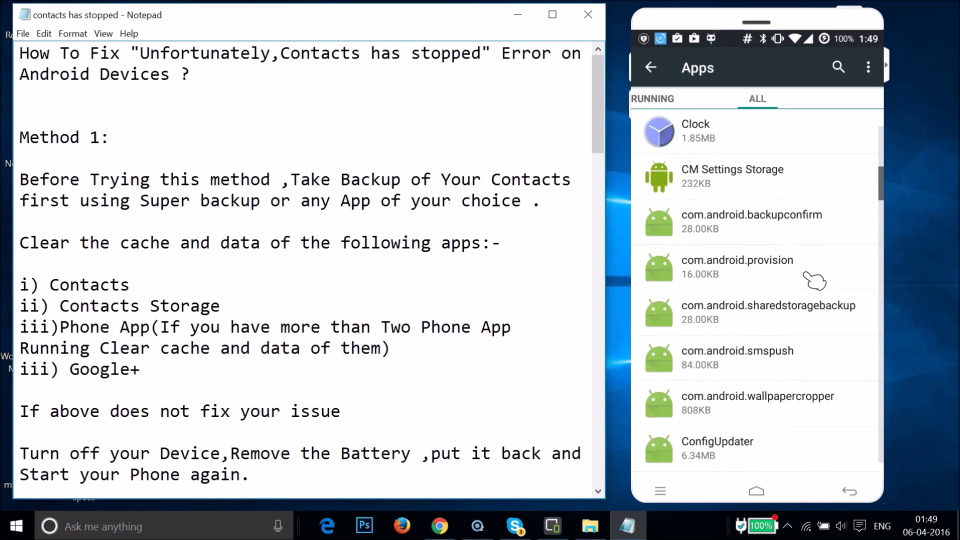
scroll(815, 281, "up", 3)
scroll(815, 281, "down", 6)
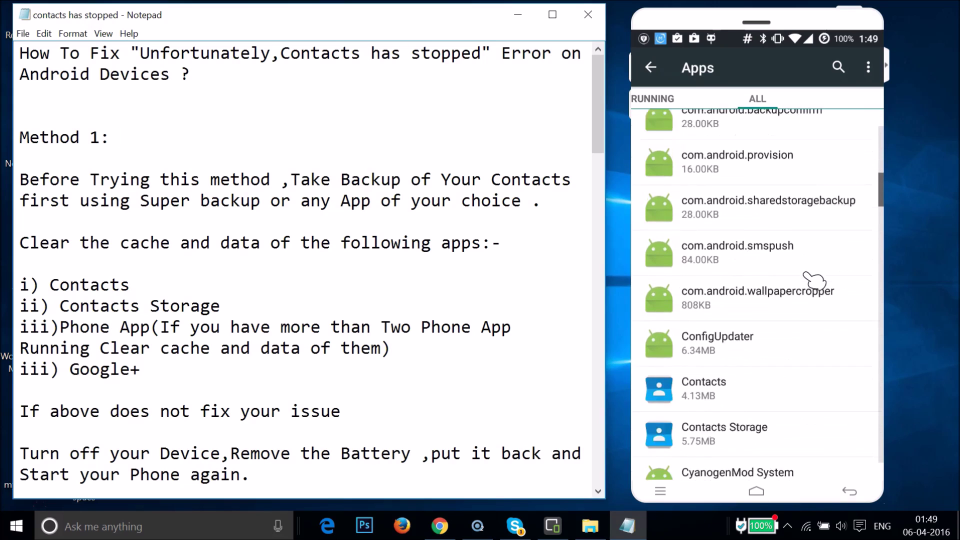
Clear the Contacts app's data and cache.
left_click(719, 313)
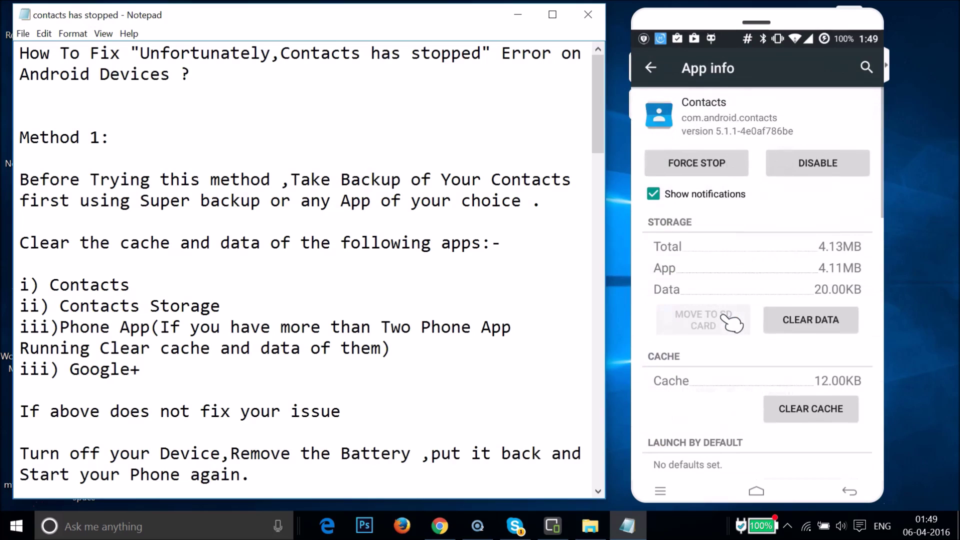
left_click(841, 324)
left_click(835, 307)
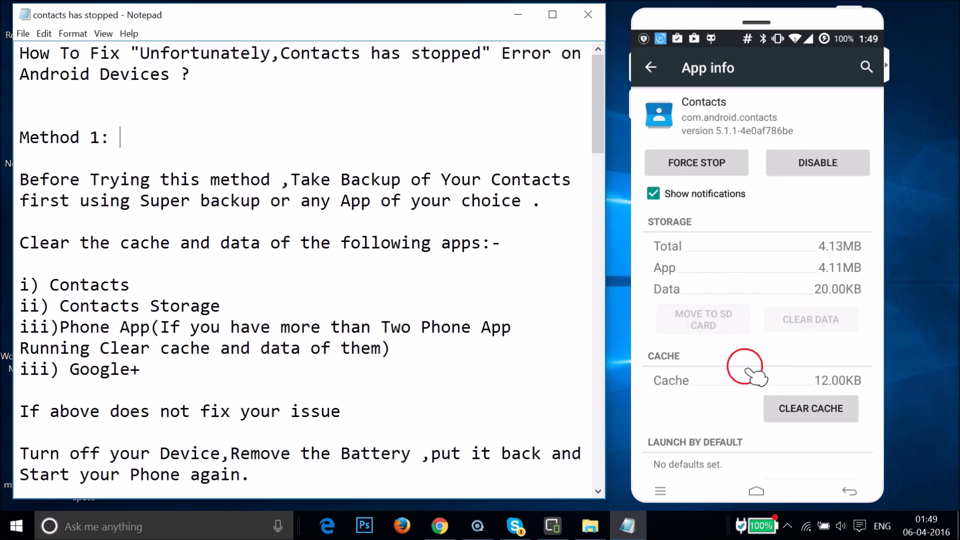
left_click(785, 407)
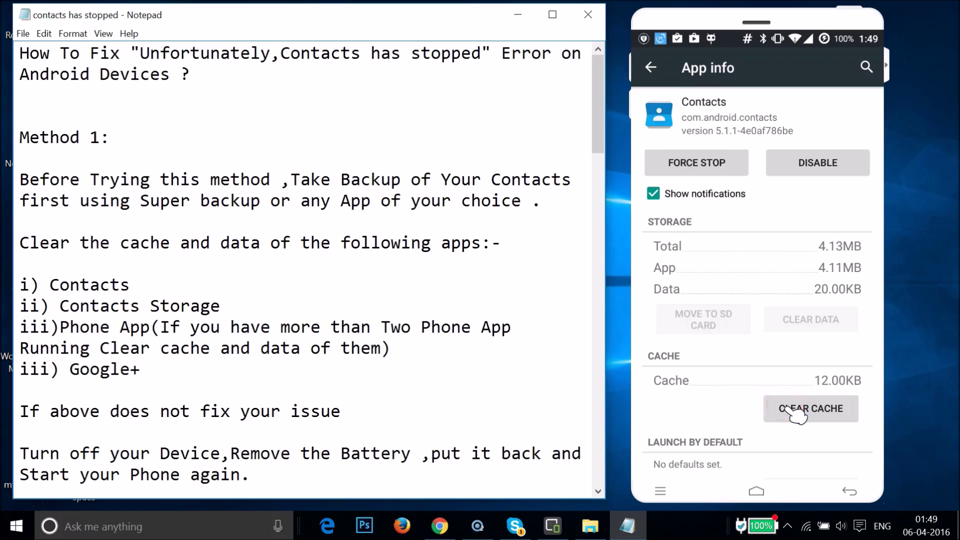
left_click(847, 409)
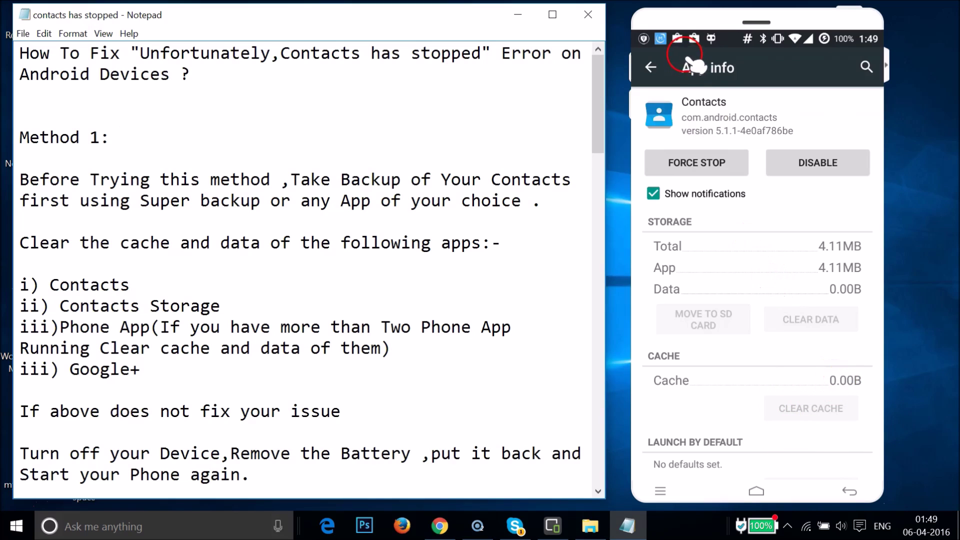
Clear the Contacts Storage app's data.
left_click(650, 68)
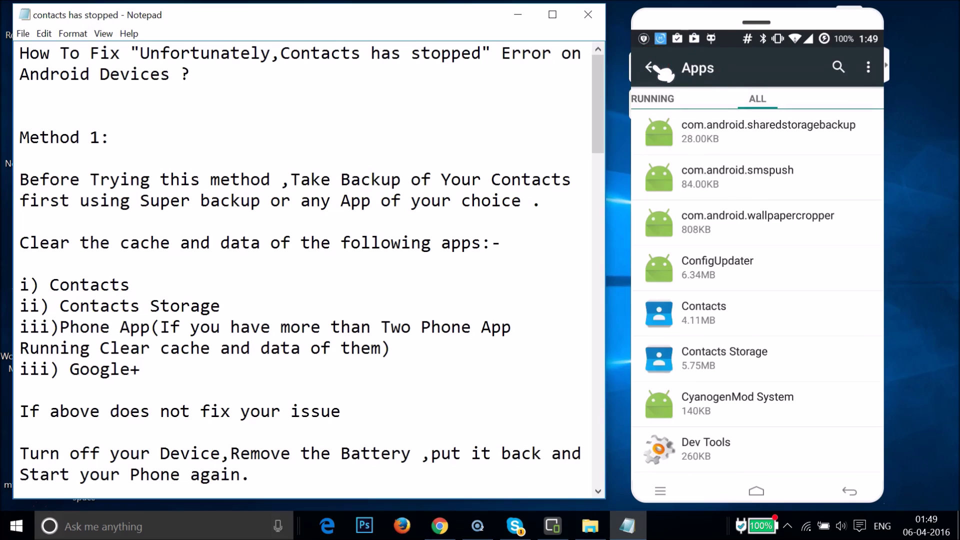
left_click(723, 365)
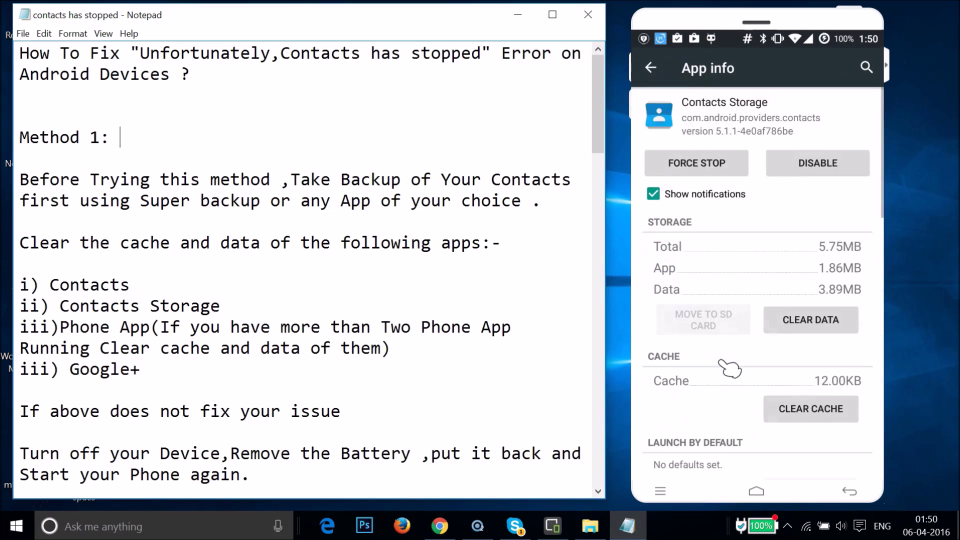
left_click(789, 333)
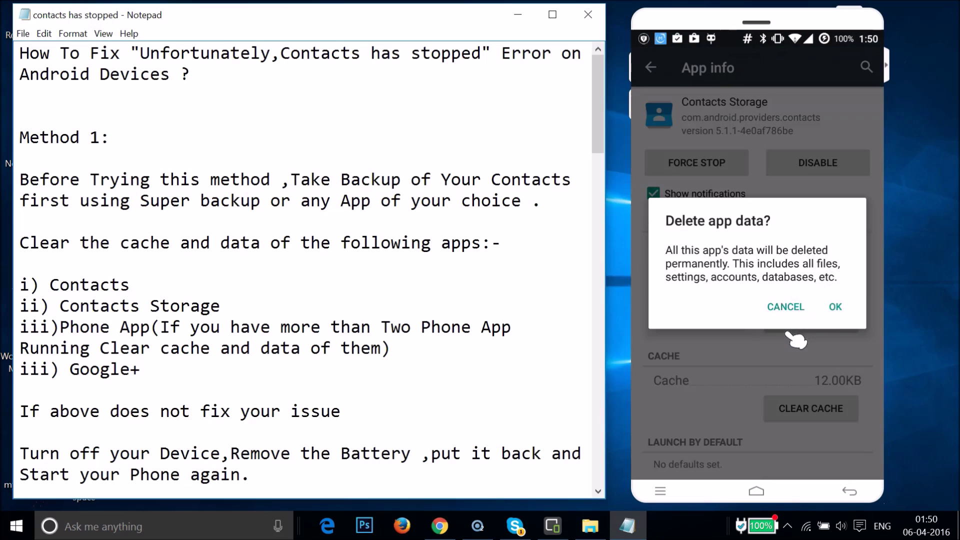
left_click(834, 307)
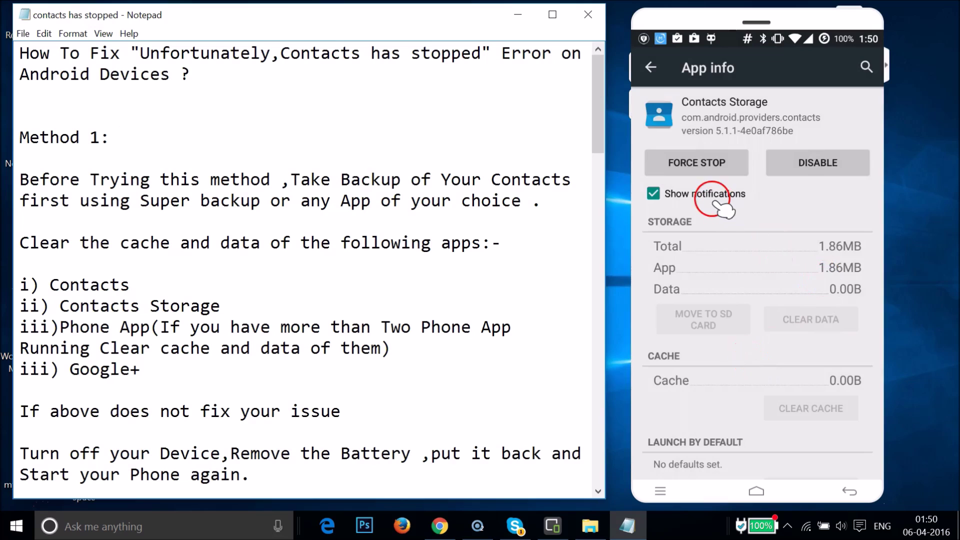
Find the first Phone app in the ALL list and clear its data.
left_click(652, 69)
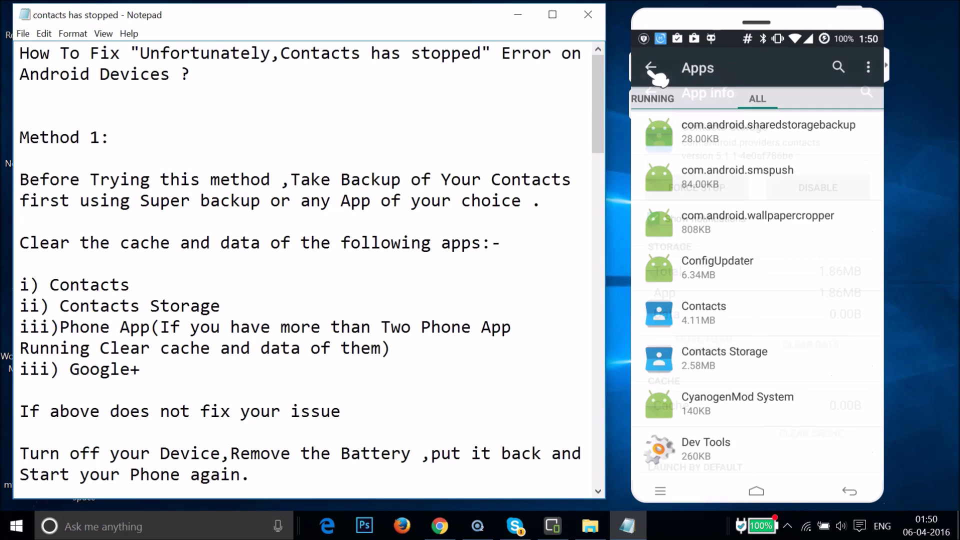
left_click(716, 262)
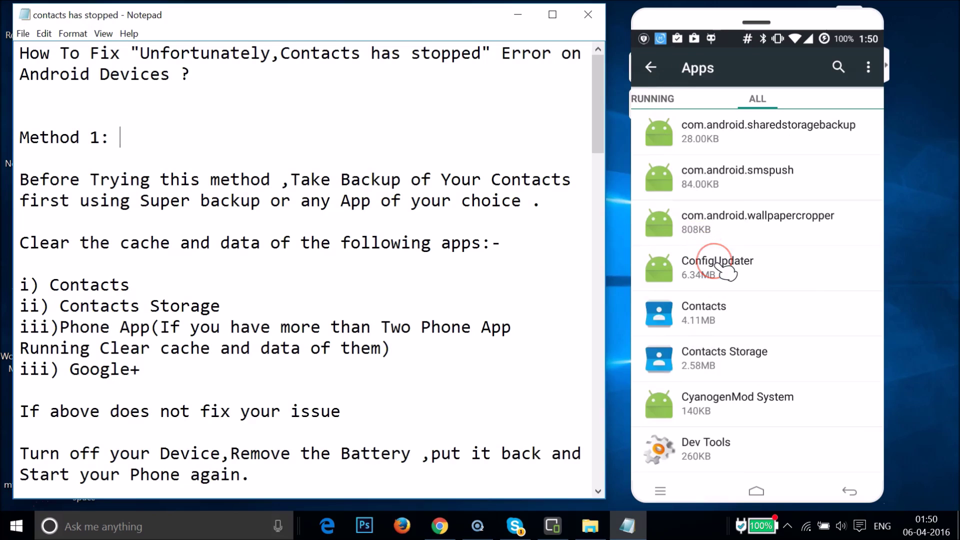
scroll(718, 264, "down", 12)
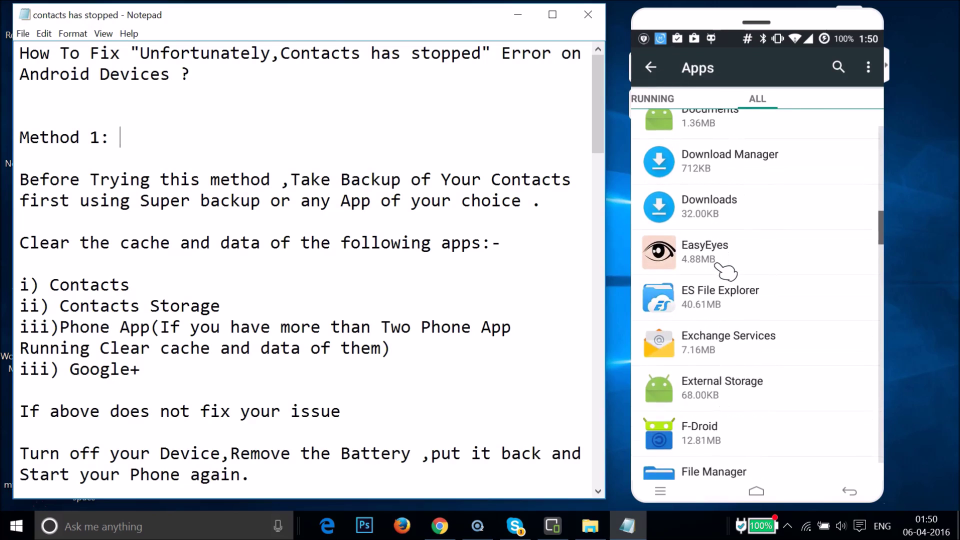
scroll(725, 272, "down", 10)
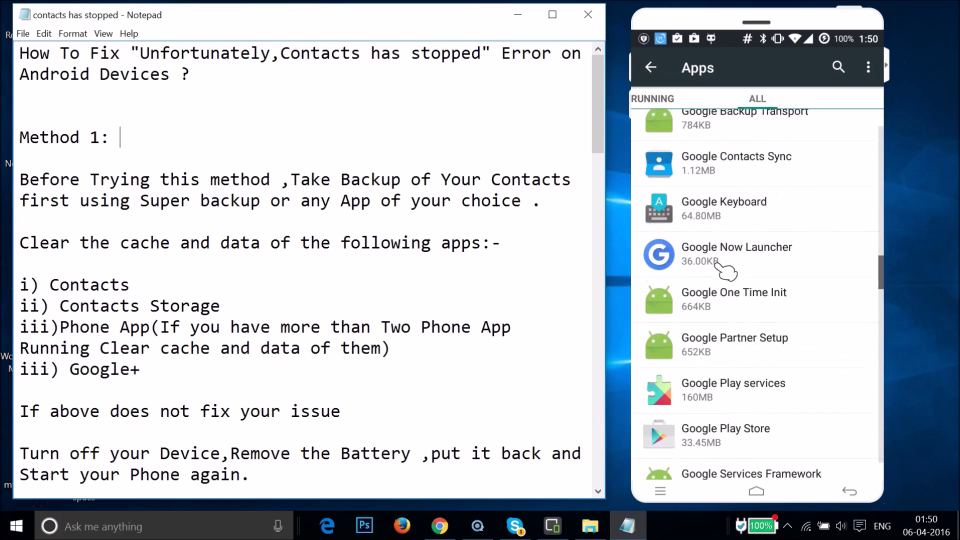
scroll(725, 272, "down", 10)
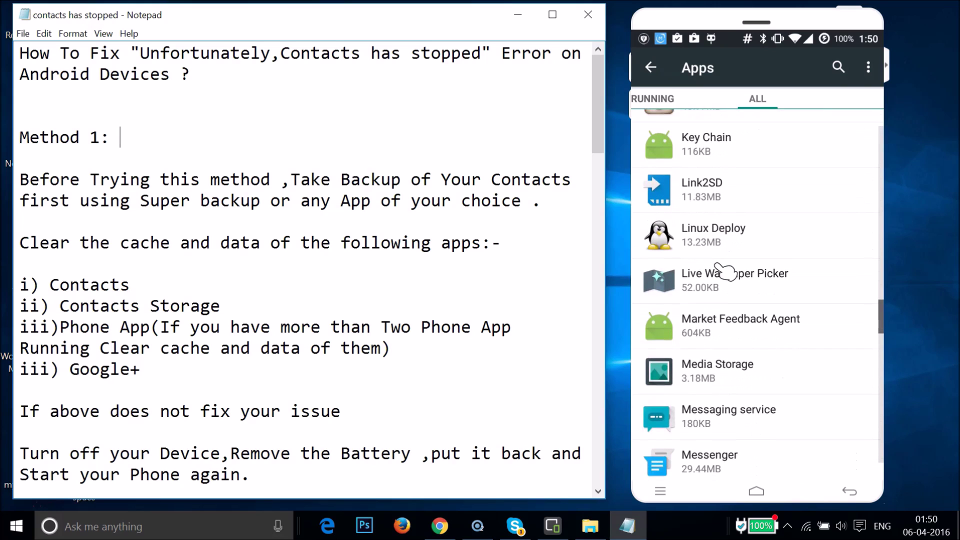
scroll(725, 272, "down", 7)
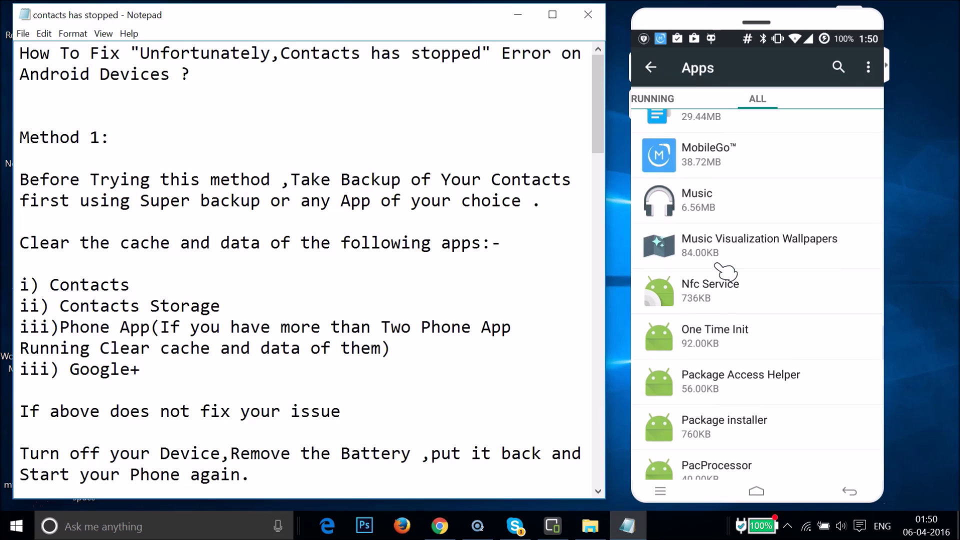
scroll(725, 272, "down", 6)
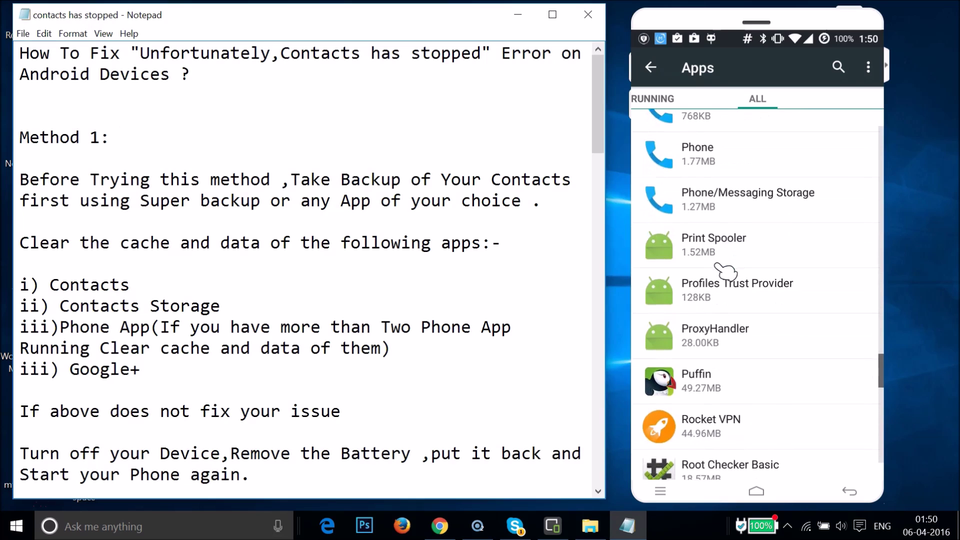
scroll(720, 265, "up", 1)
left_click_drag(723, 273, 733, 300)
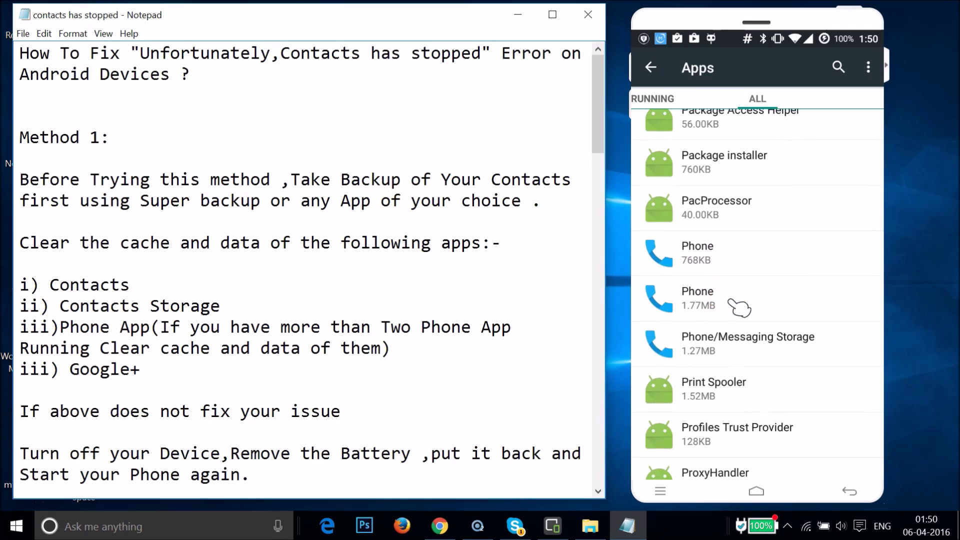
left_click(715, 257)
left_click_drag(776, 299, 800, 320)
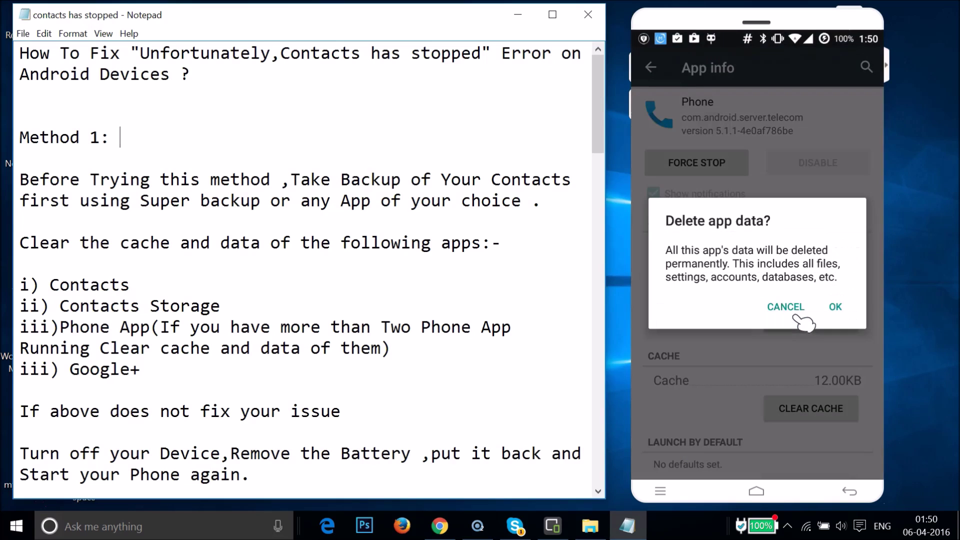
left_click(835, 307)
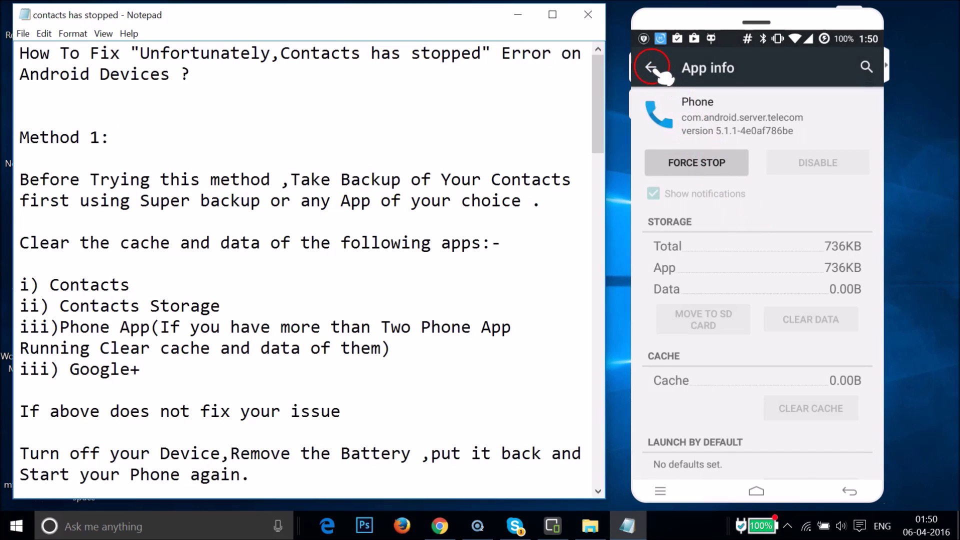
Clear the second Phone app's data too, then return to the apps list.
left_click(652, 68)
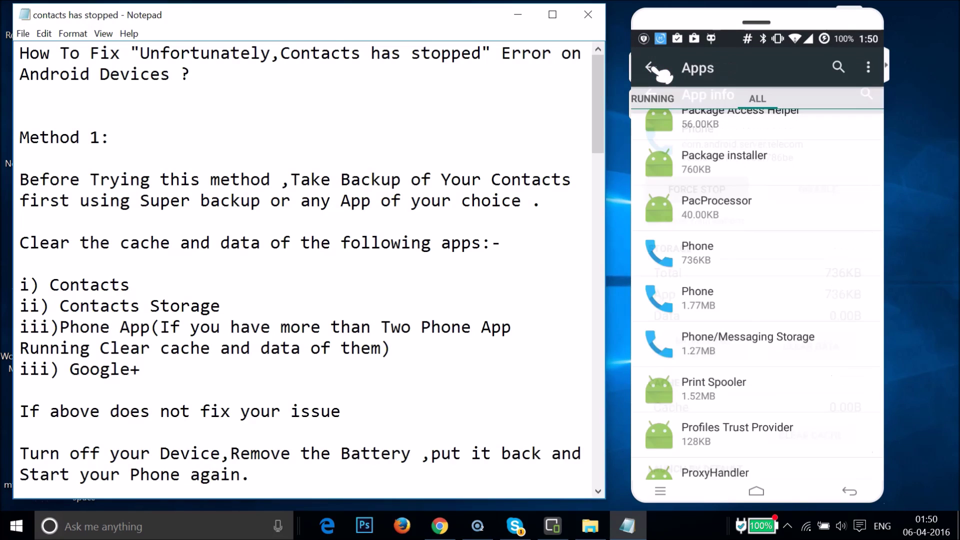
left_click(727, 299)
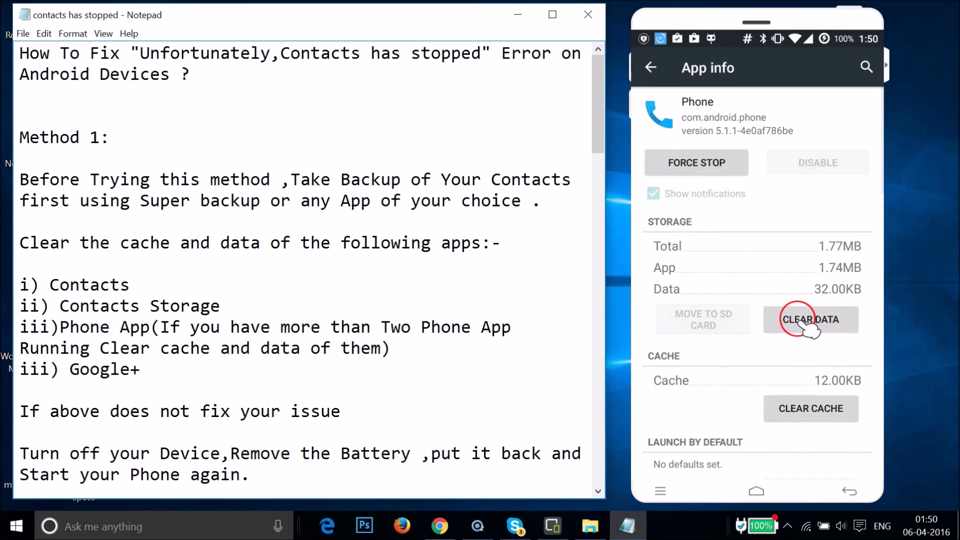
left_click(798, 320)
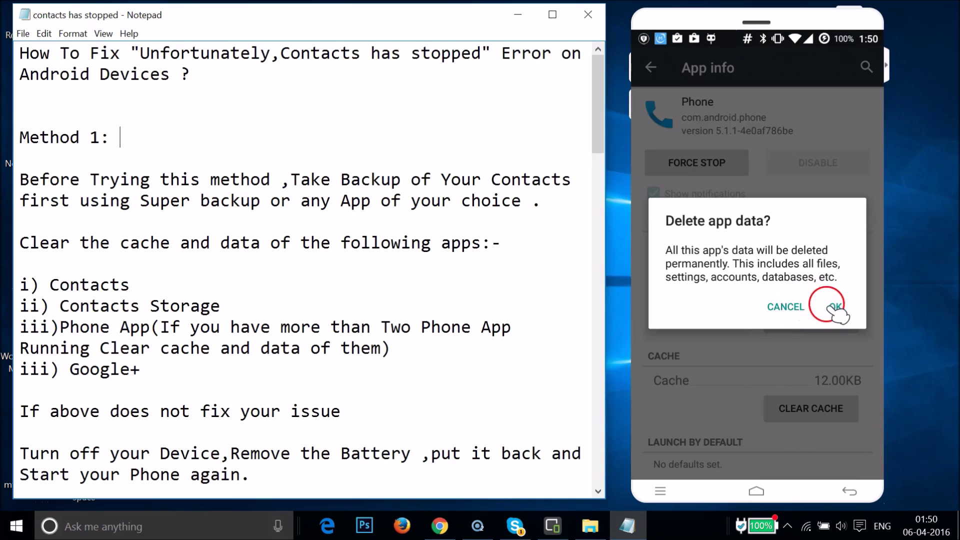
left_click(836, 308)
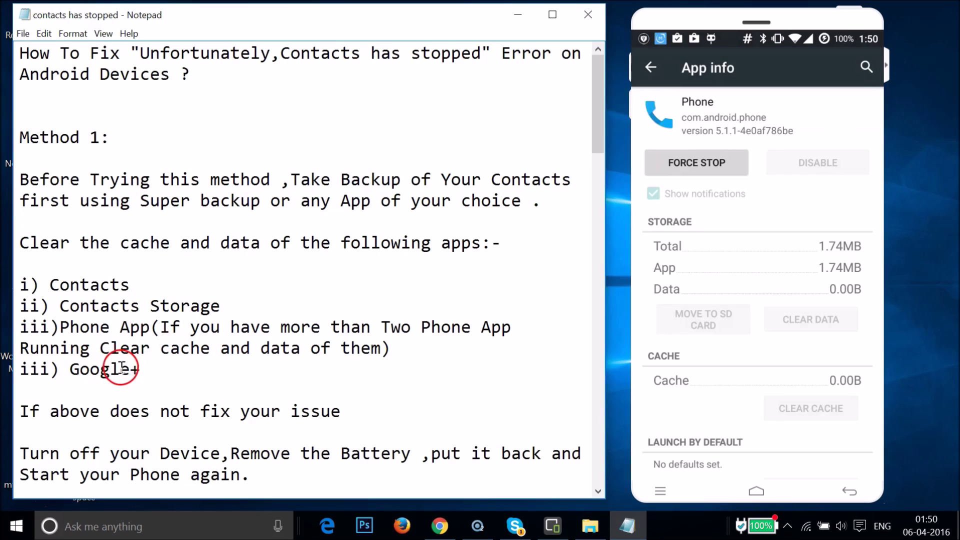
left_click(650, 67)
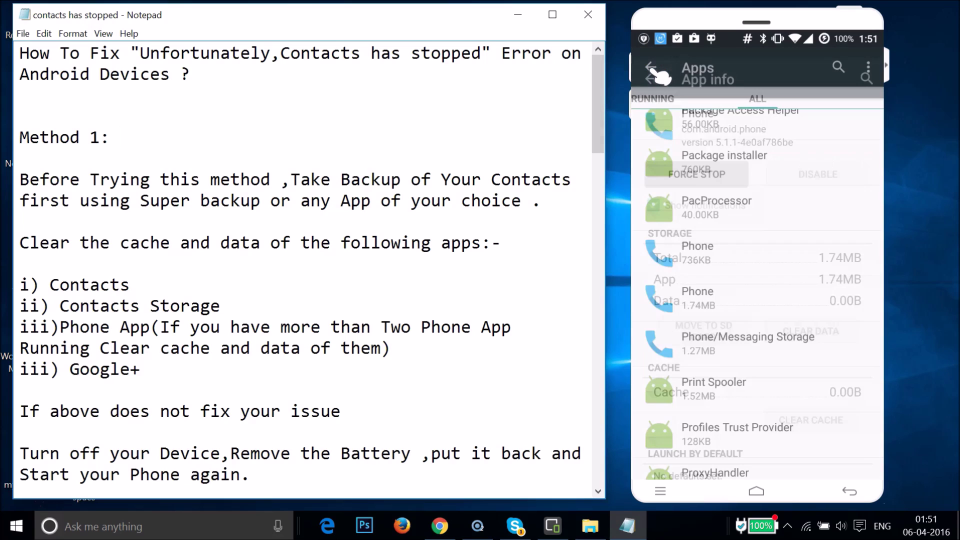
Open Google+ from the ALL apps list and clear its data to 0.00B.
left_click(733, 299)
scroll(745, 306, "up", 15)
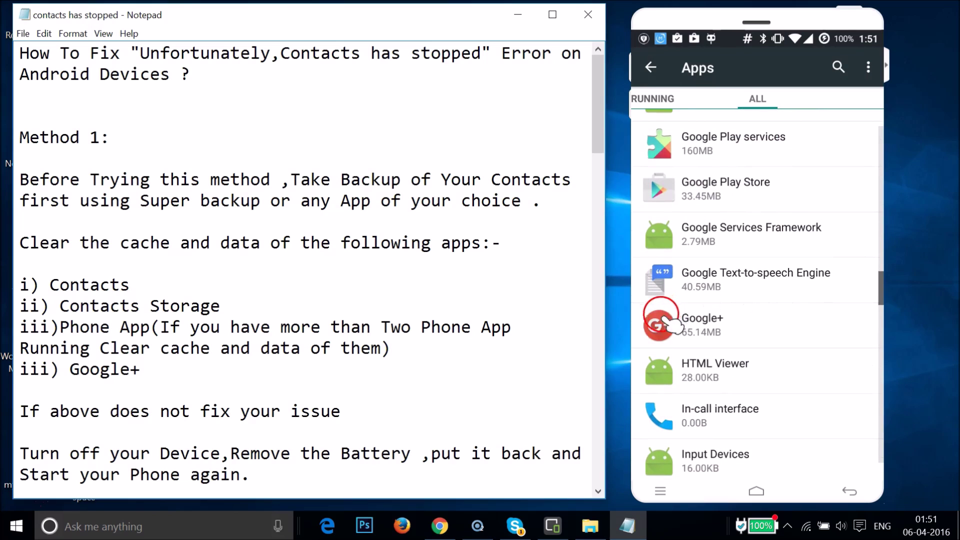
left_click(702, 326)
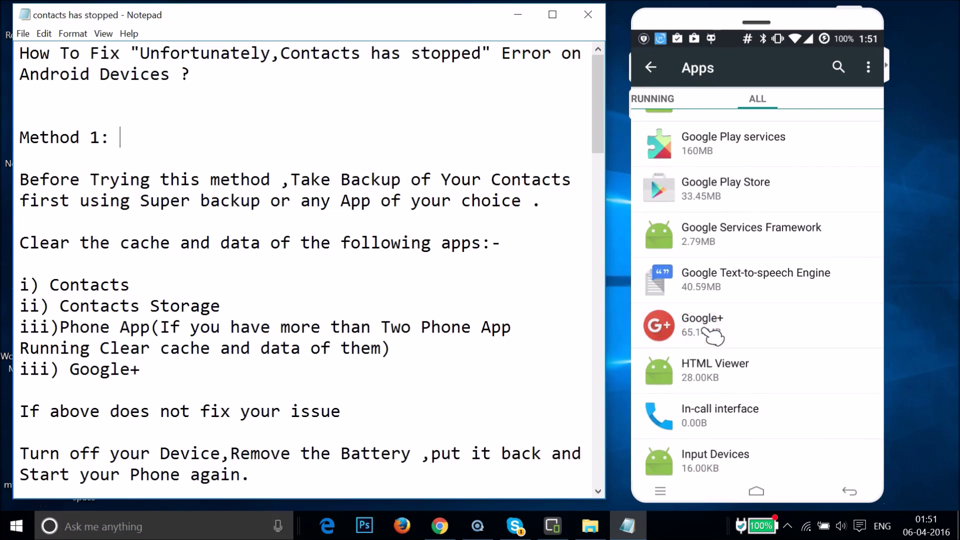
left_click(813, 318)
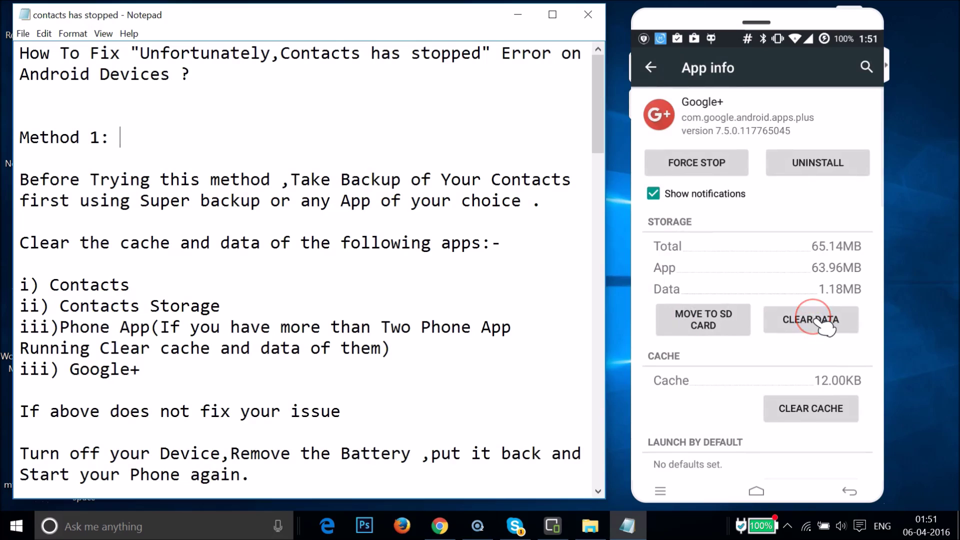
left_click(842, 307)
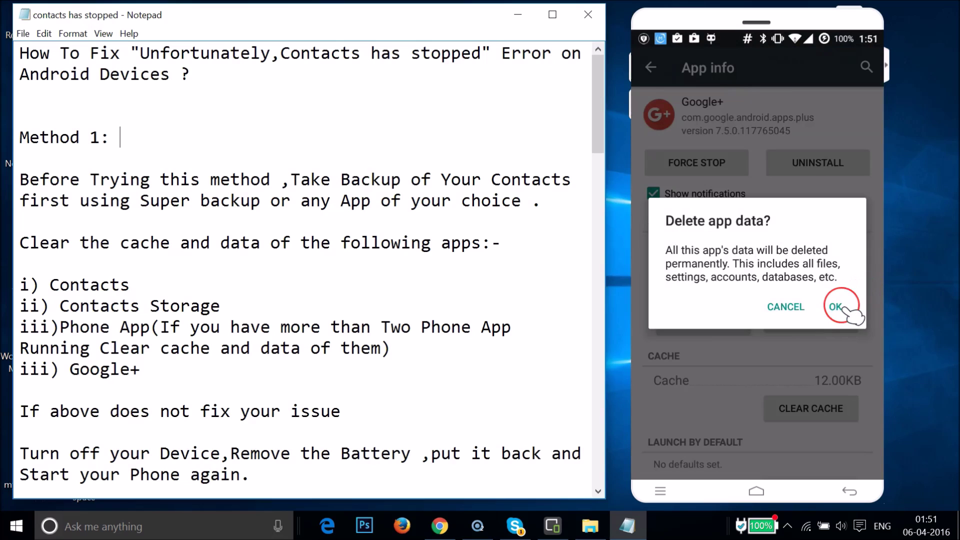
left_click(816, 298)
left_click(747, 263)
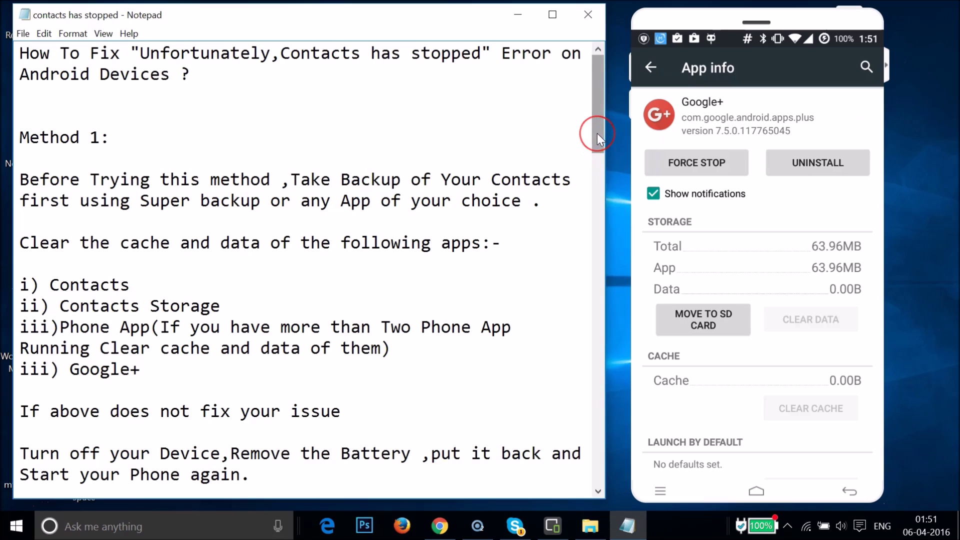
Step the Notepad scrollbar down until Method 2 and Method 3 appear.
left_click(598, 491)
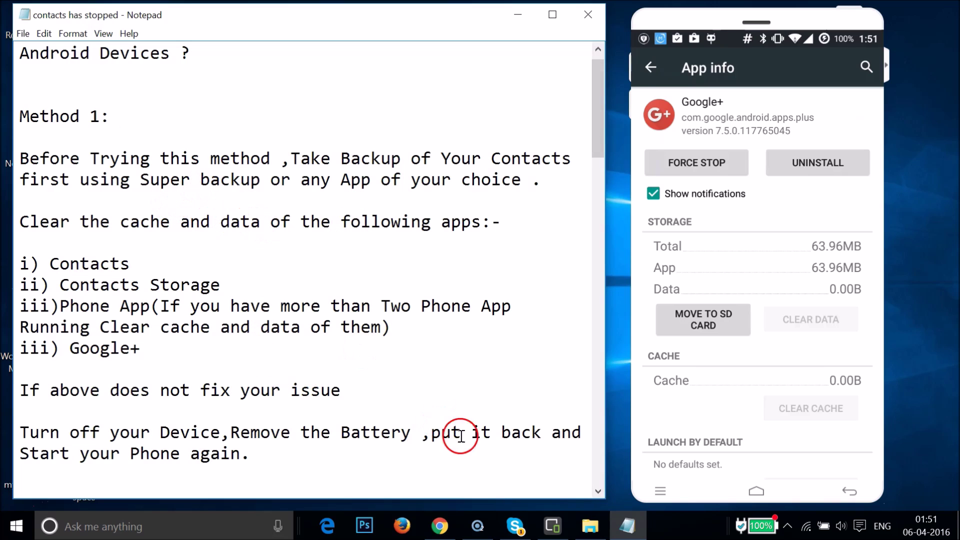
left_click(599, 489)
left_click(599, 489)
left_click(599, 489)
left_click(599, 489)
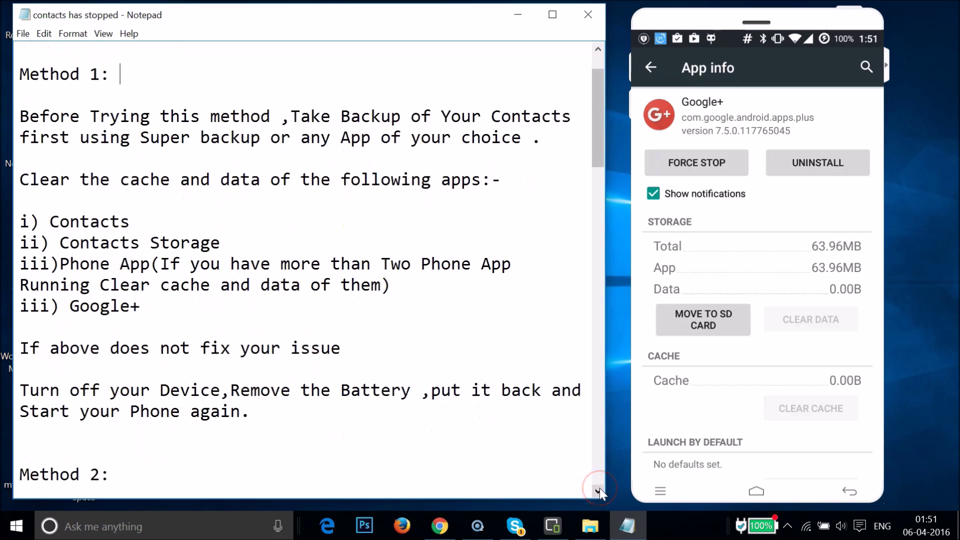
left_click(599, 489)
left_click(599, 489)
left_click(599, 489)
left_click(599, 489)
left_click_drag(599, 489, 599, 489)
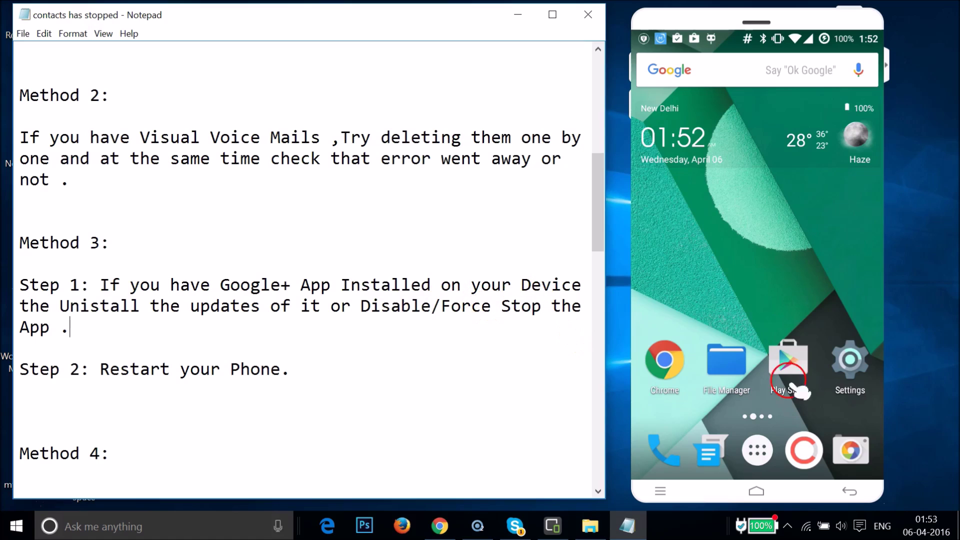
Bring up the ALL apps list in Settings > Apps and scroll to Google+.
left_click(865, 365)
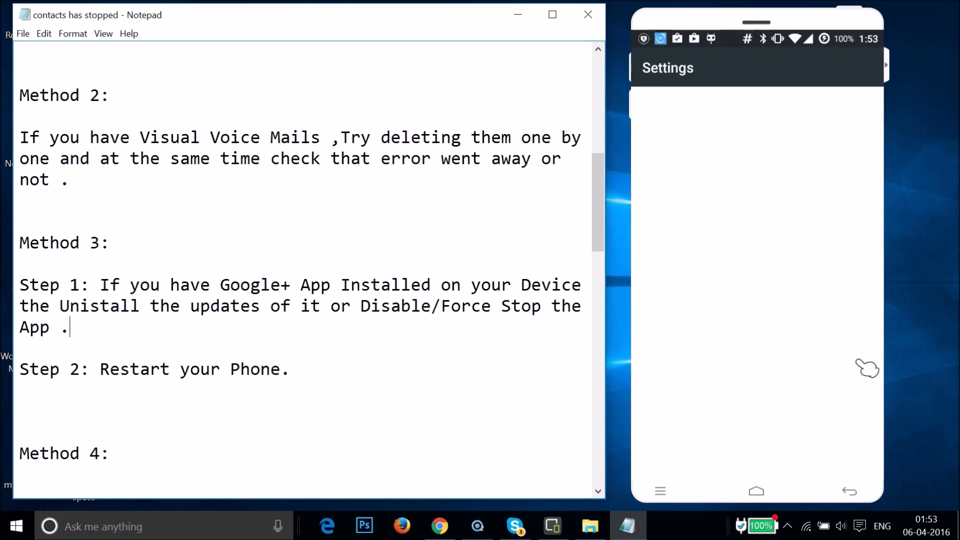
scroll(734, 318, "down", 10)
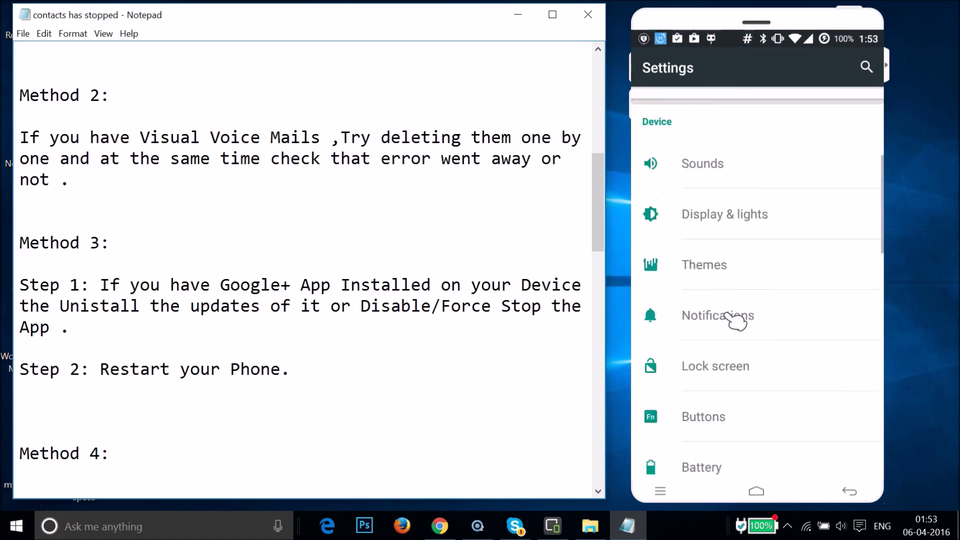
scroll(732, 318, "down", 5)
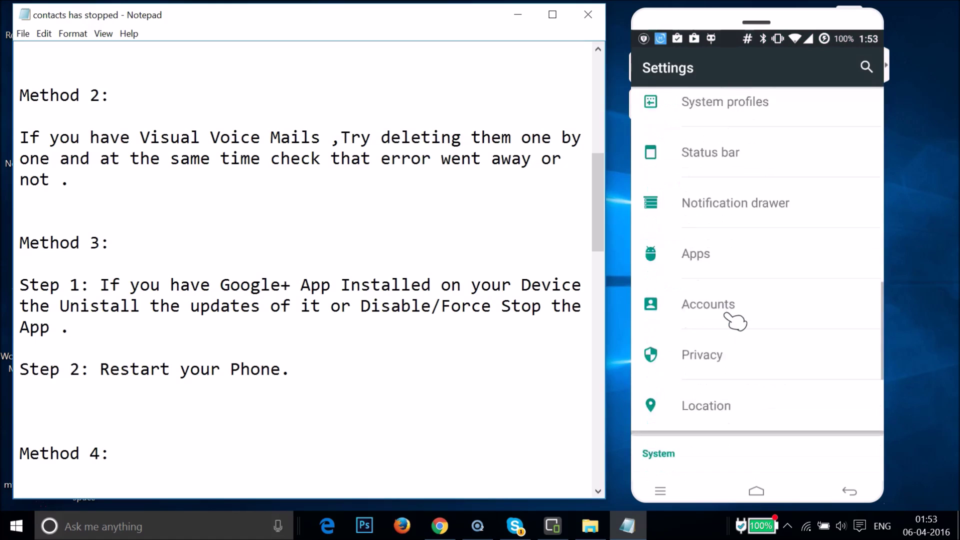
left_click(689, 214)
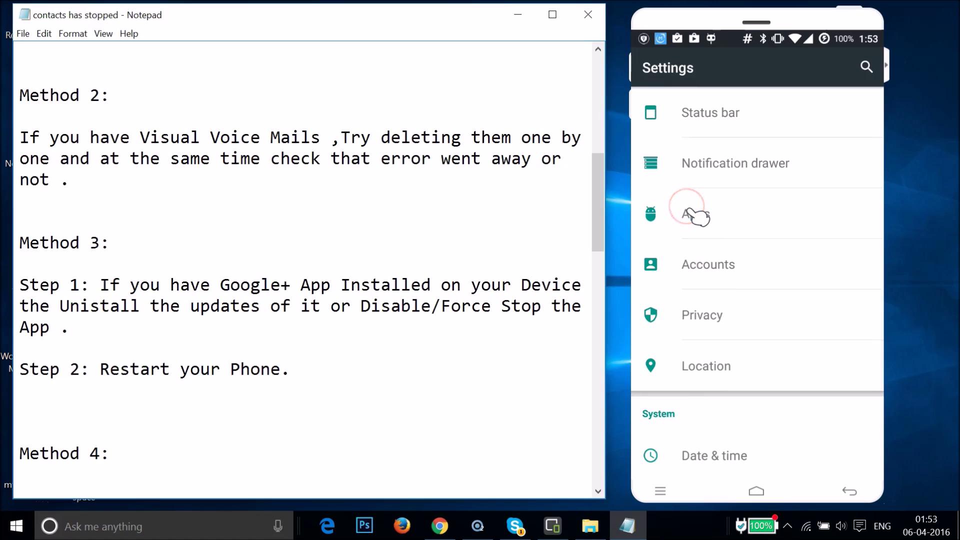
left_click(693, 214)
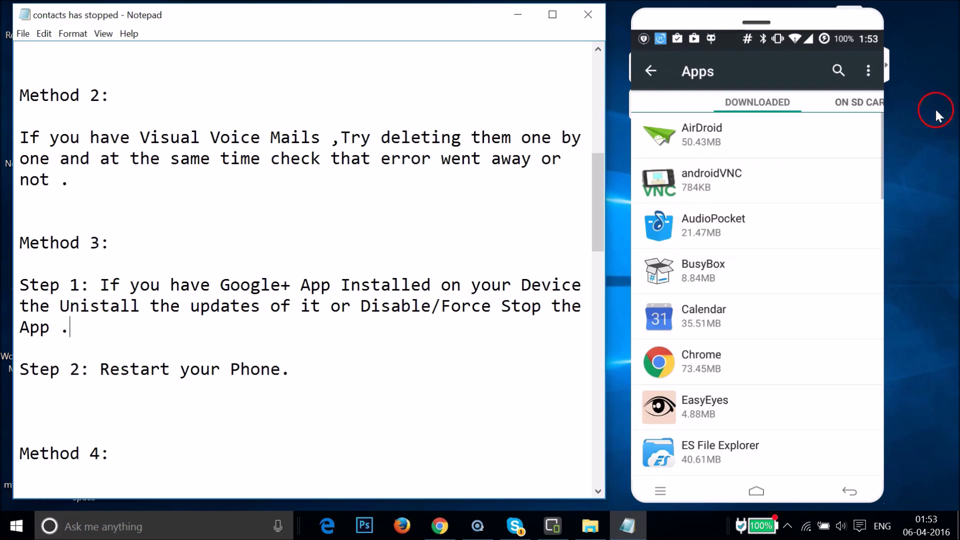
left_click(879, 100)
left_click(878, 100)
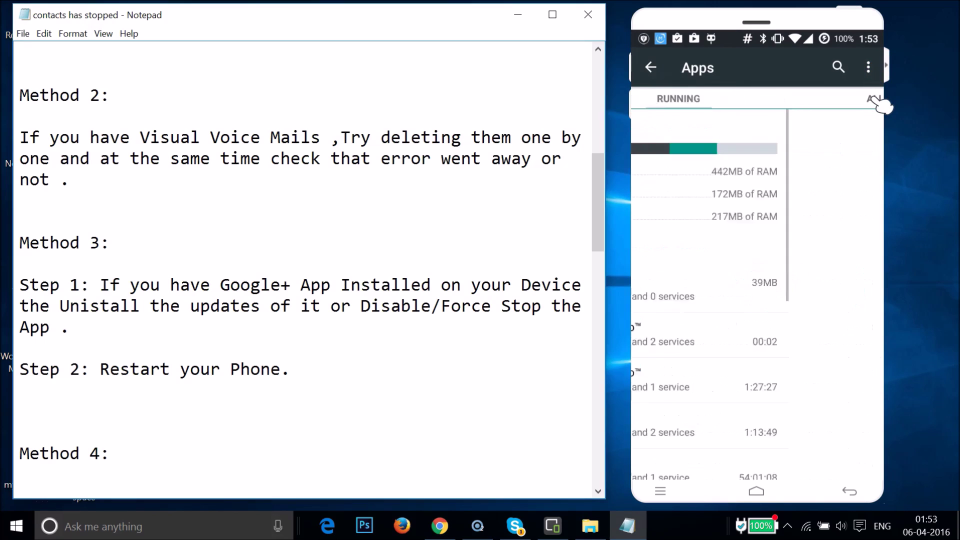
left_click(878, 100)
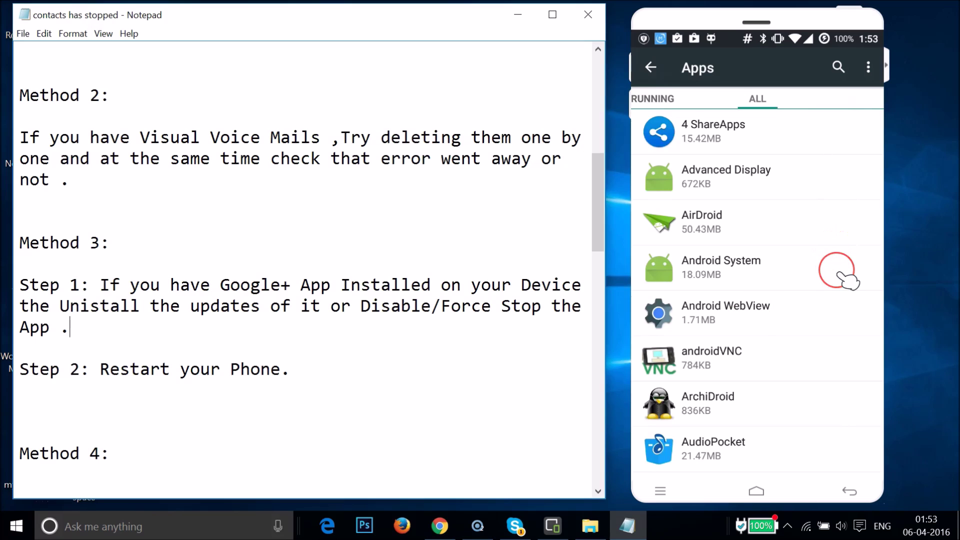
scroll(847, 278, "down", 10)
scroll(848, 281, "down", 15)
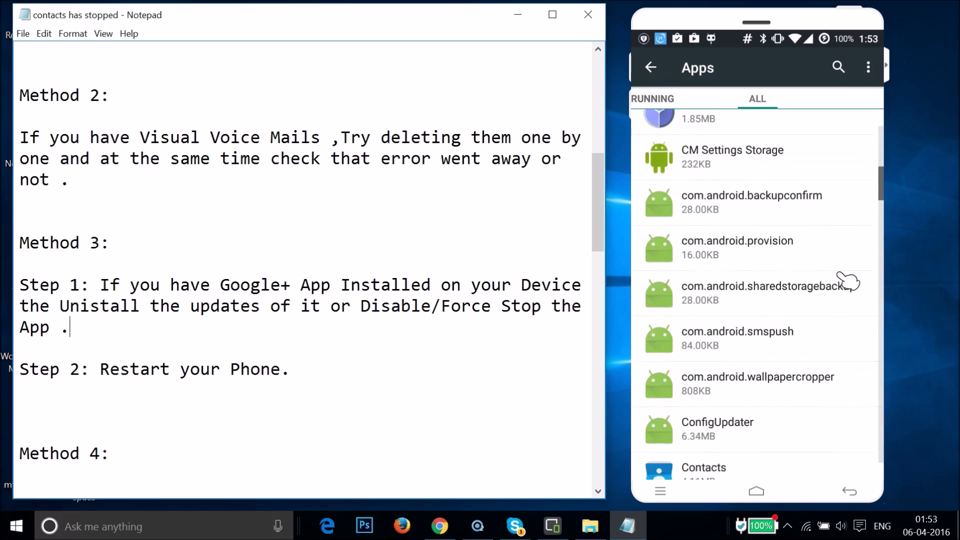
scroll(849, 281, "down", 15)
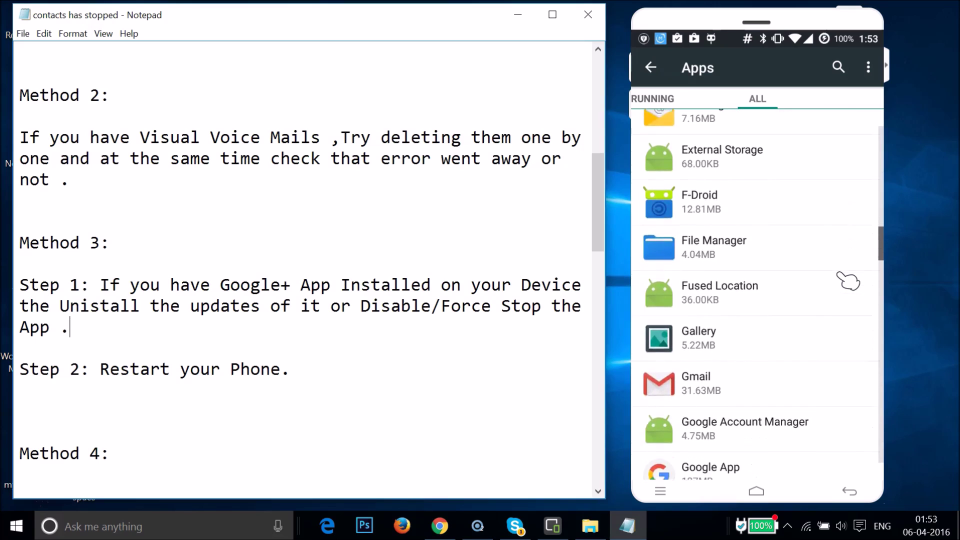
scroll(849, 280, "down", 5)
Force stop Google+ and go back to the home screen.
left_click(700, 200)
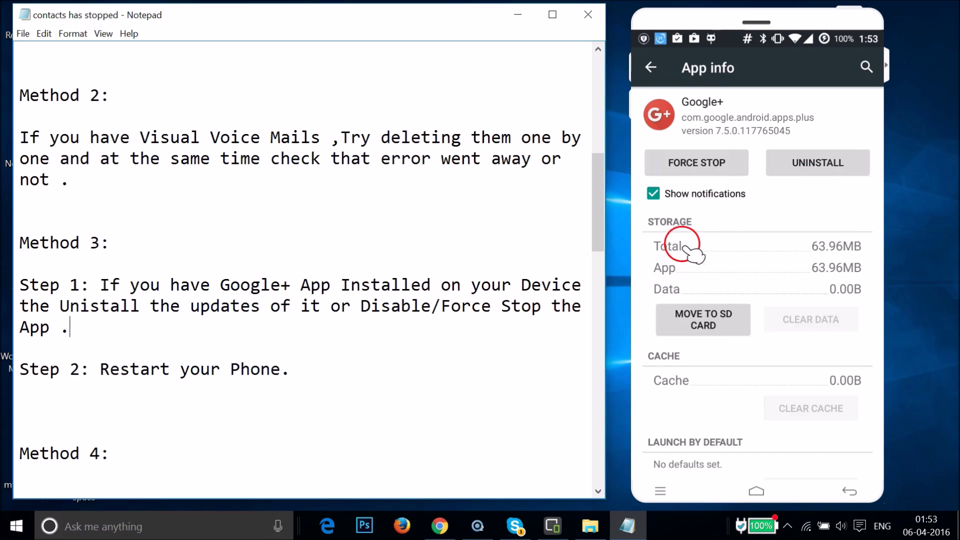
left_click(714, 166)
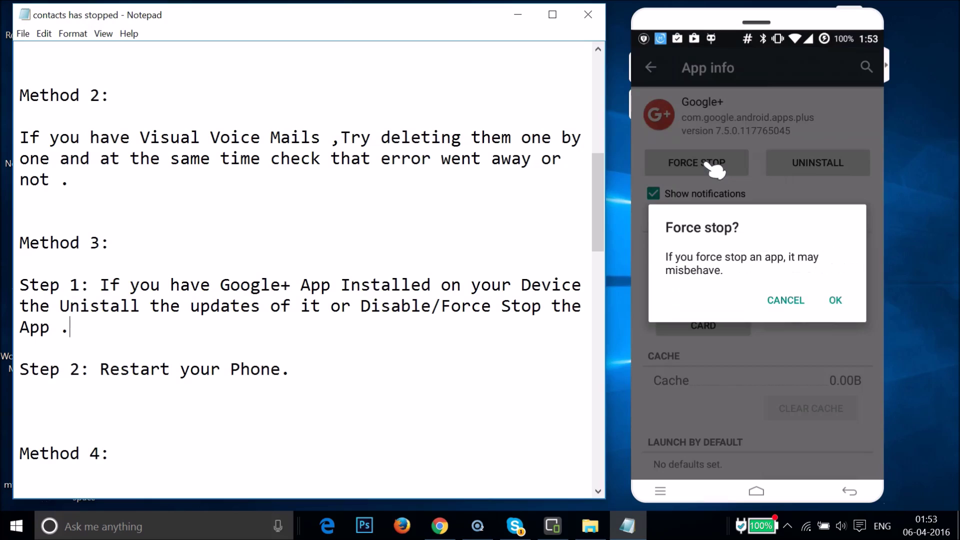
left_click(844, 301)
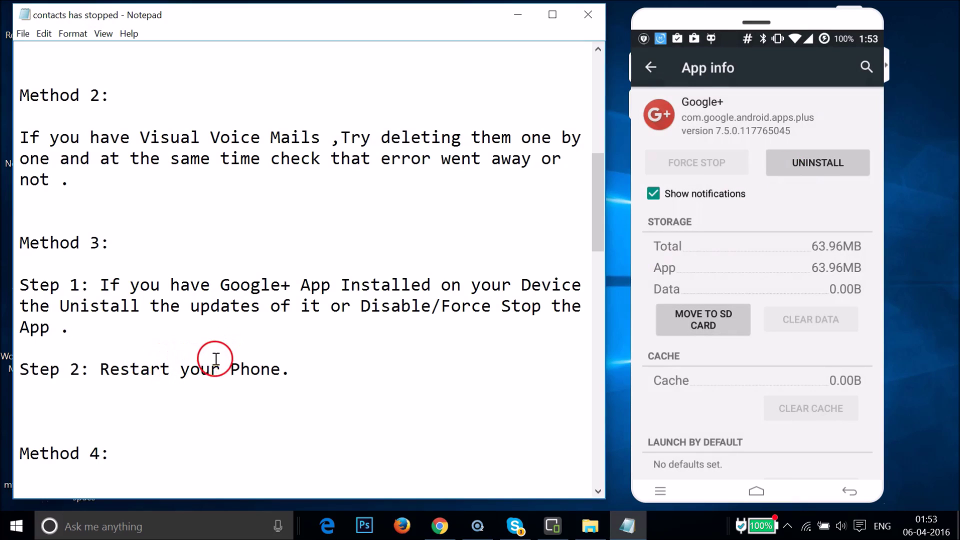
left_click(332, 323)
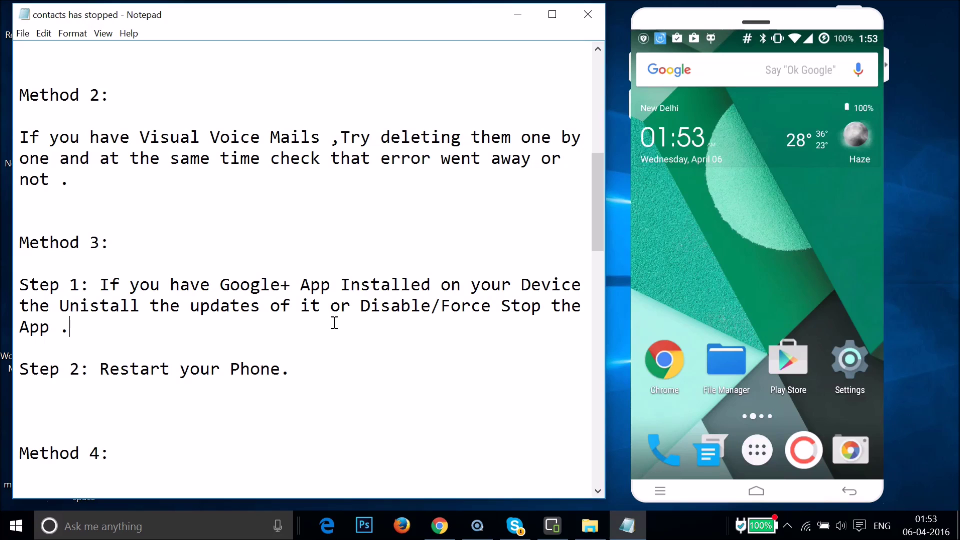
Scroll the Notepad guide down to Method 4, Reset App Preferences.
left_click(333, 322)
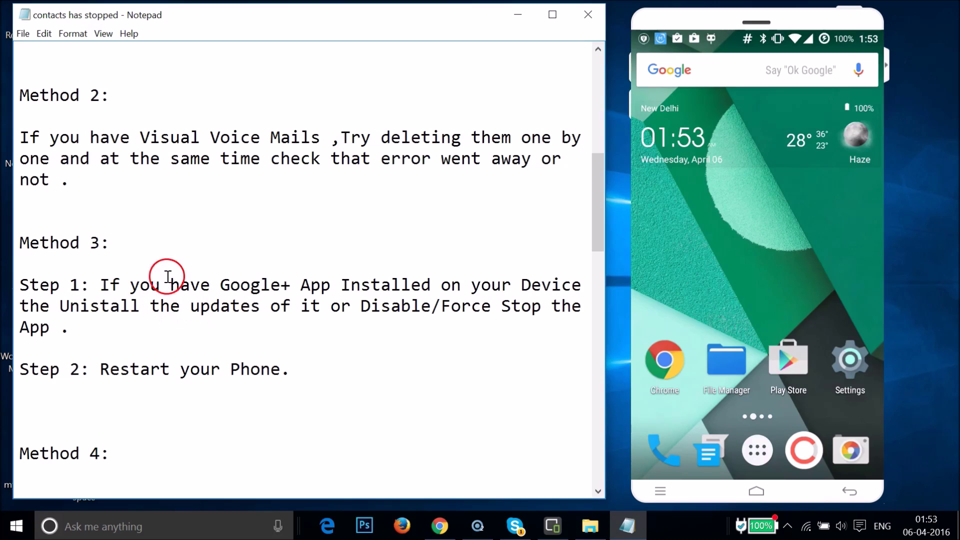
left_click(322, 275)
scroll(322, 275, "down", 3)
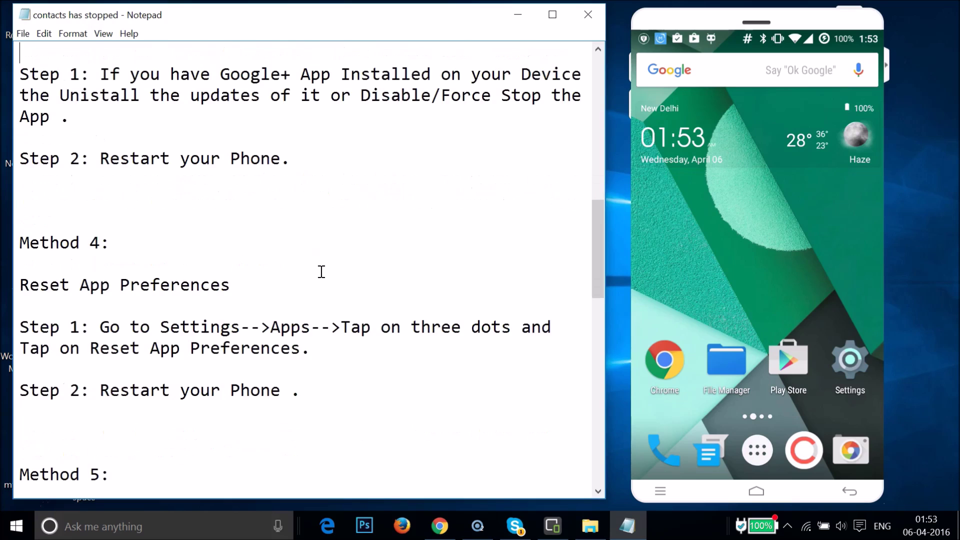
scroll(321, 272, "down", 2)
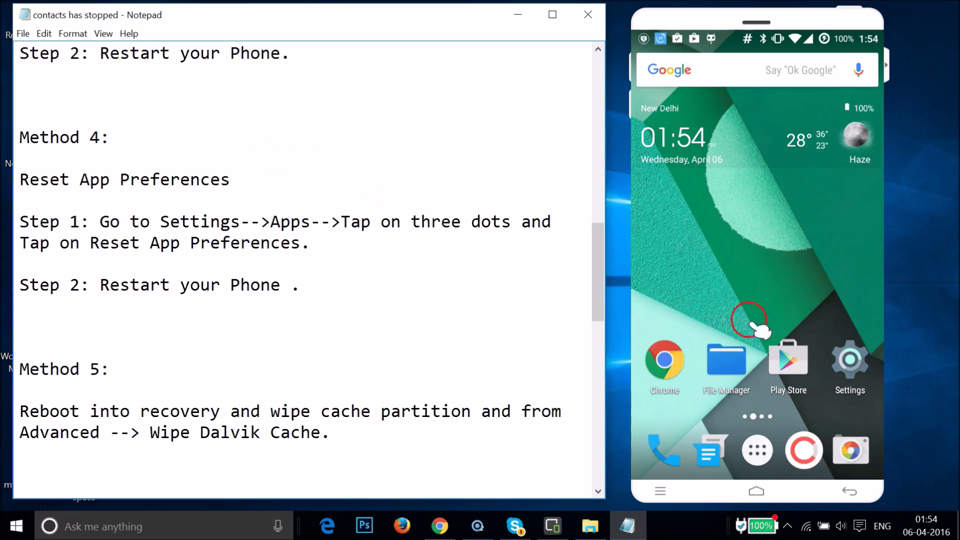
Reset app preferences from the Settings > Apps menu with RESET APPS.
left_click(852, 362)
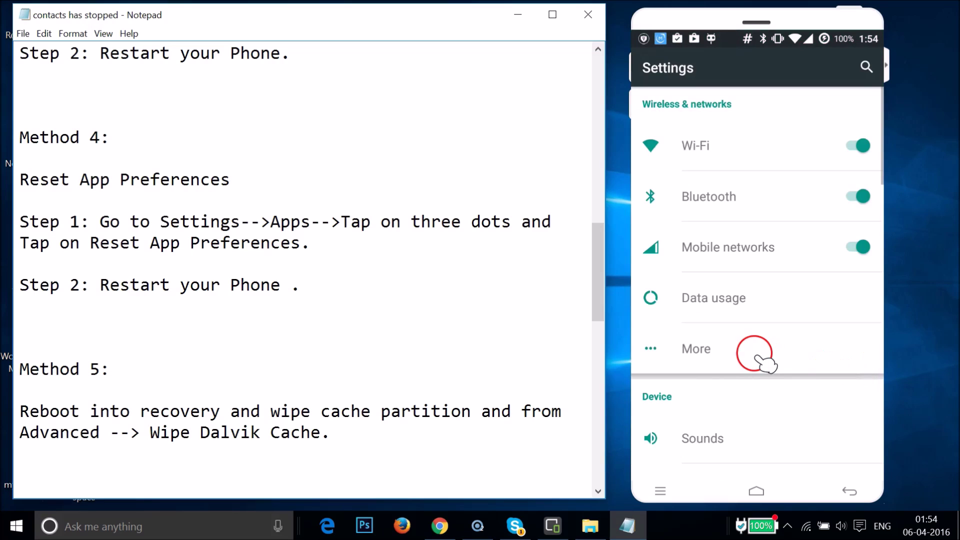
scroll(756, 356, "down", 10)
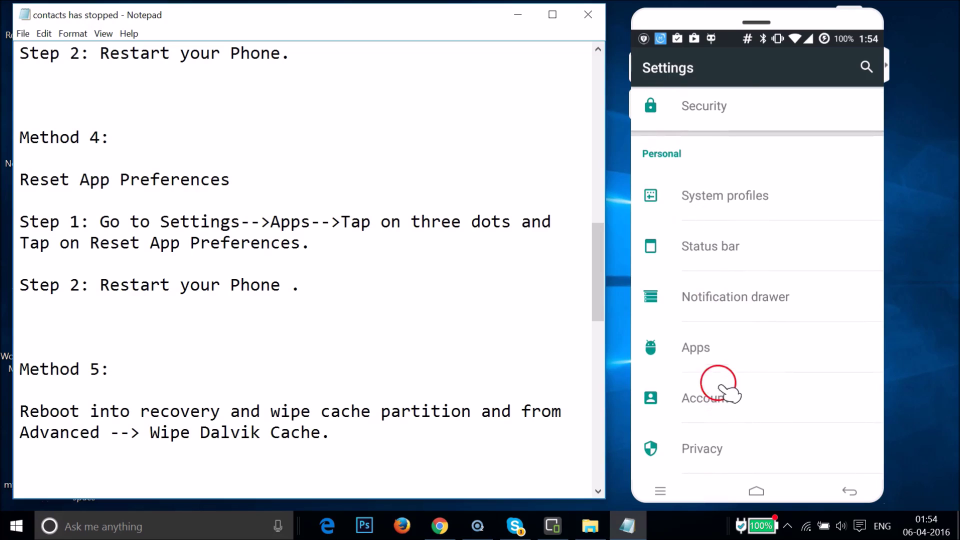
left_click(709, 350)
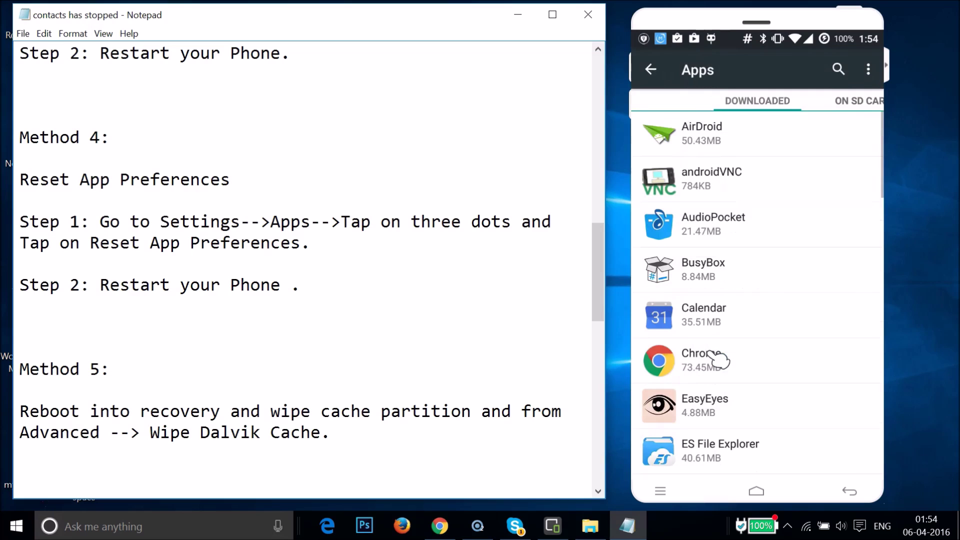
left_click(869, 70)
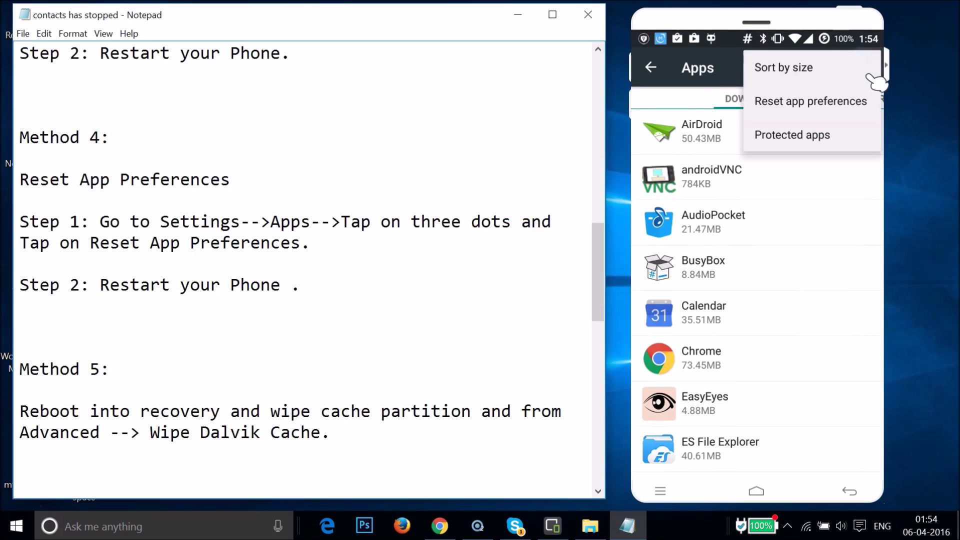
left_click(833, 95)
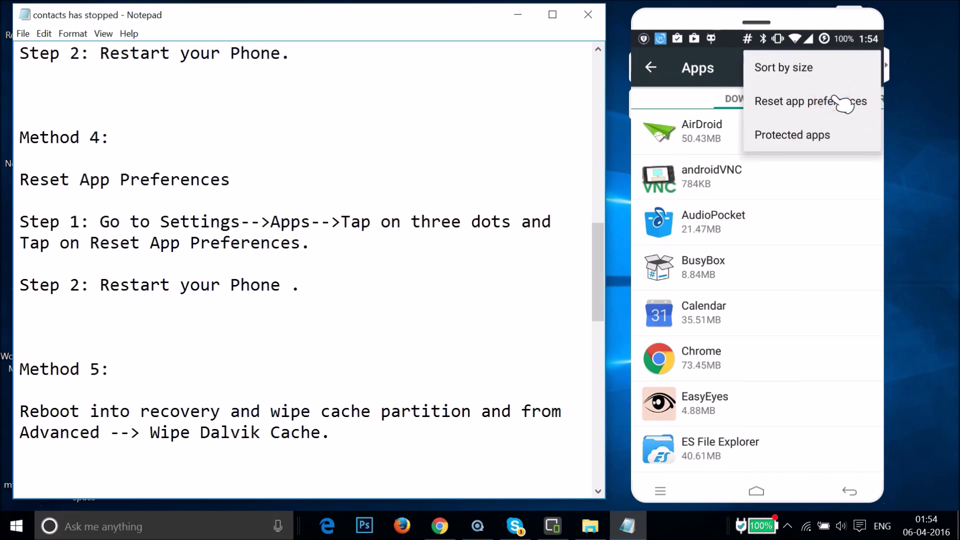
left_click(808, 354)
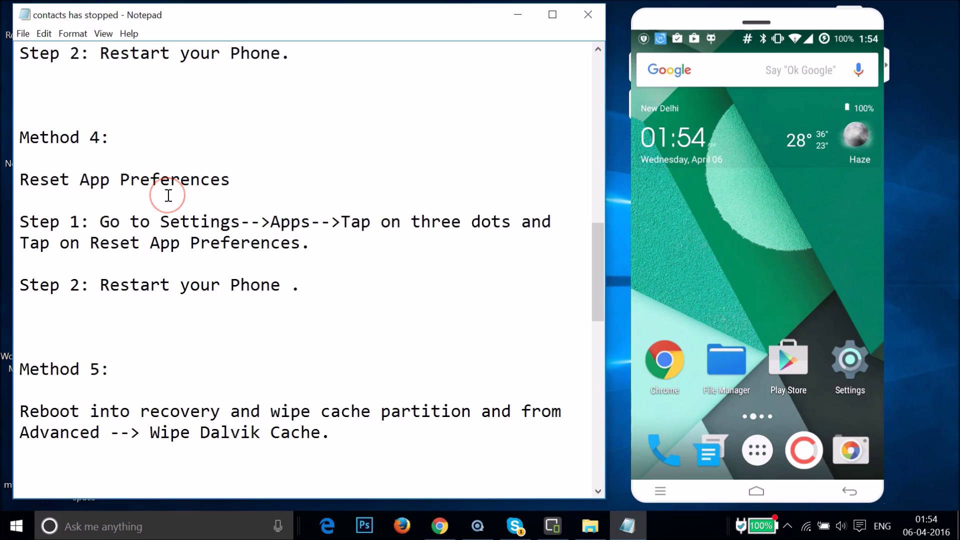
Scroll the notes past Method 5 to the Samsung wipe-cache-partition and Dalvik cache steps.
scroll(241, 221, "down", 3)
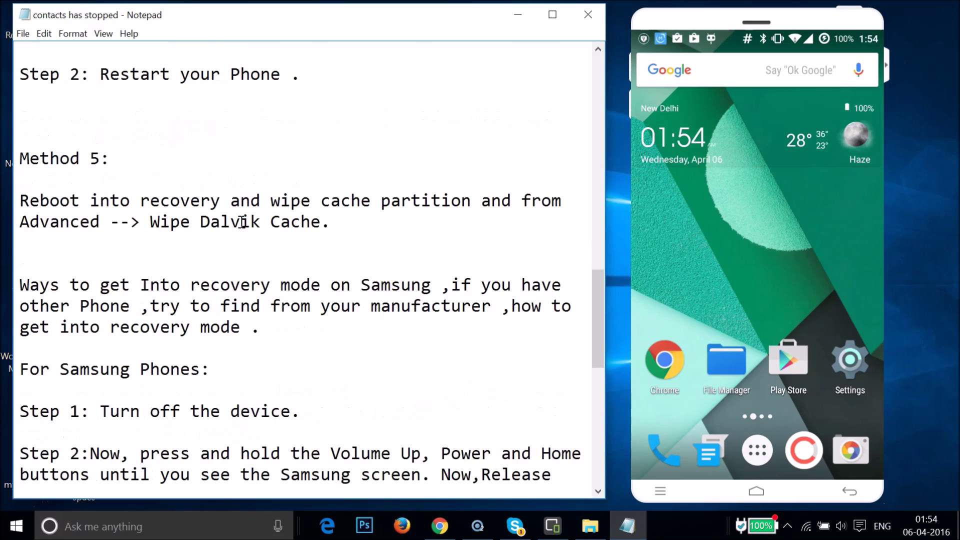
scroll(242, 222, "down", 2)
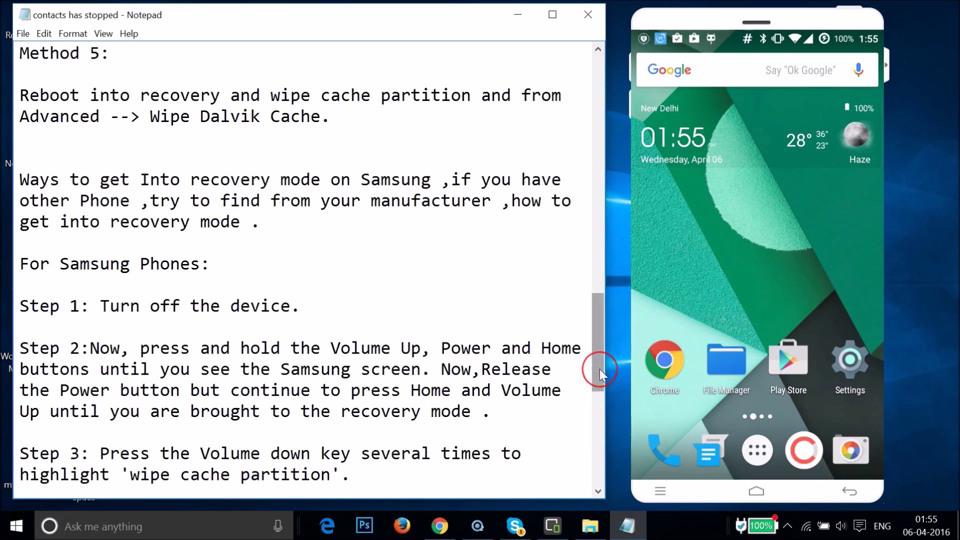
left_click_drag(599, 369, 599, 407)
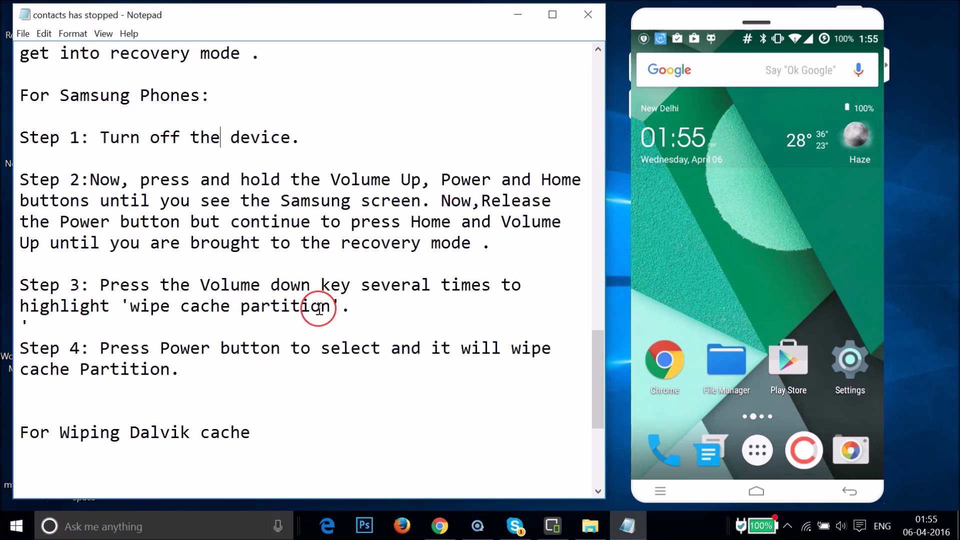
View the wipe cache partition screenshot zoomed in on the recovery menu, then minimize Photo Viewer.
left_click(585, 523)
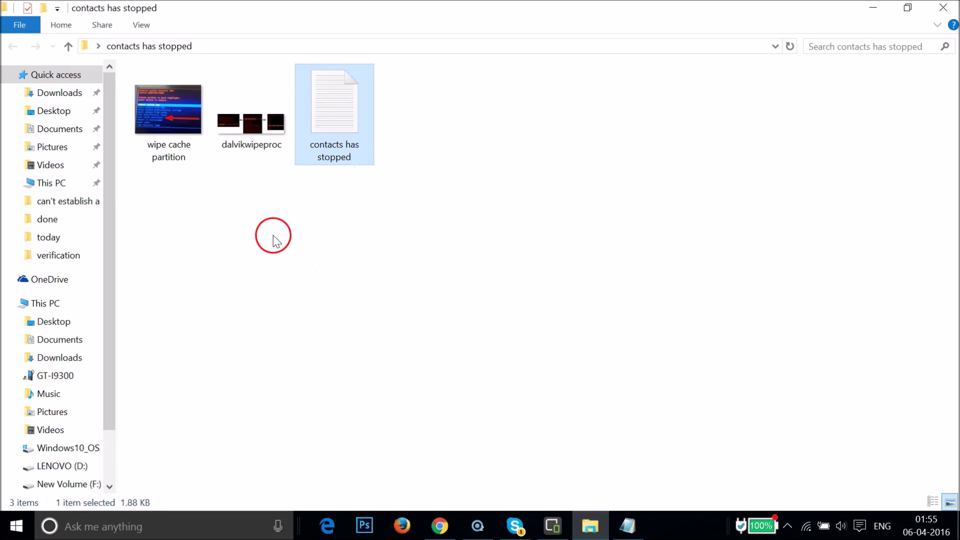
left_click(225, 193)
double_click(177, 147)
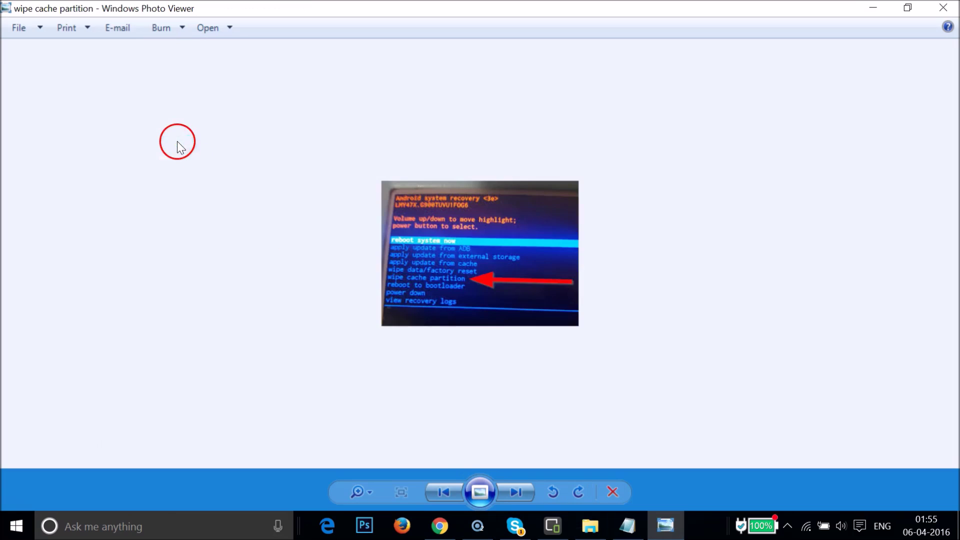
left_click(368, 489)
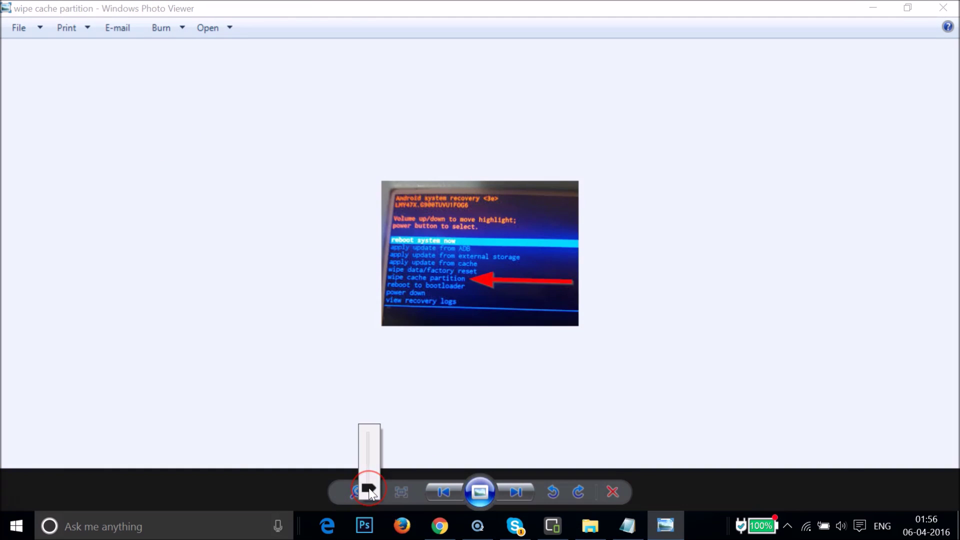
left_click_drag(369, 489, 368, 469)
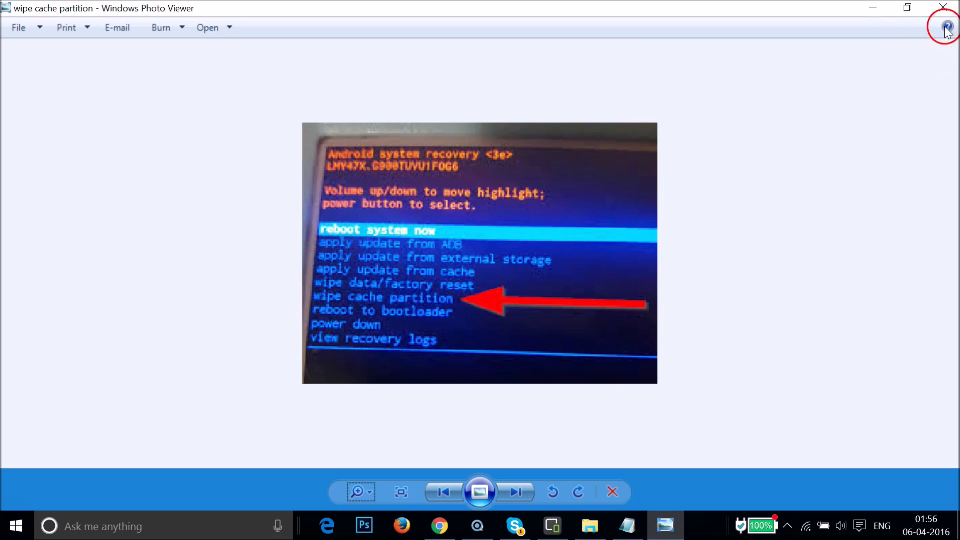
left_click(873, 9)
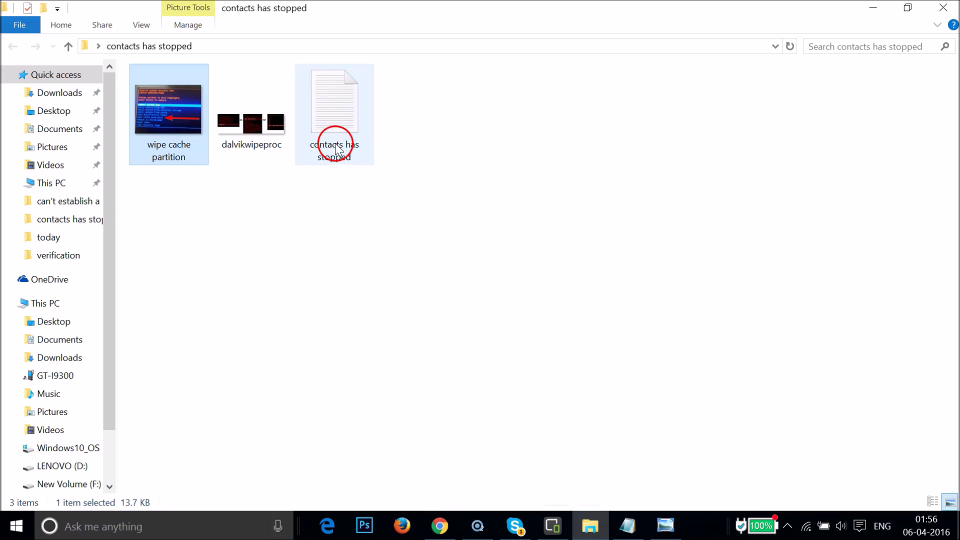
Scroll the Notepad guide to the Dalvik cache steps ending at Reboot Your Phone.
left_click(872, 8)
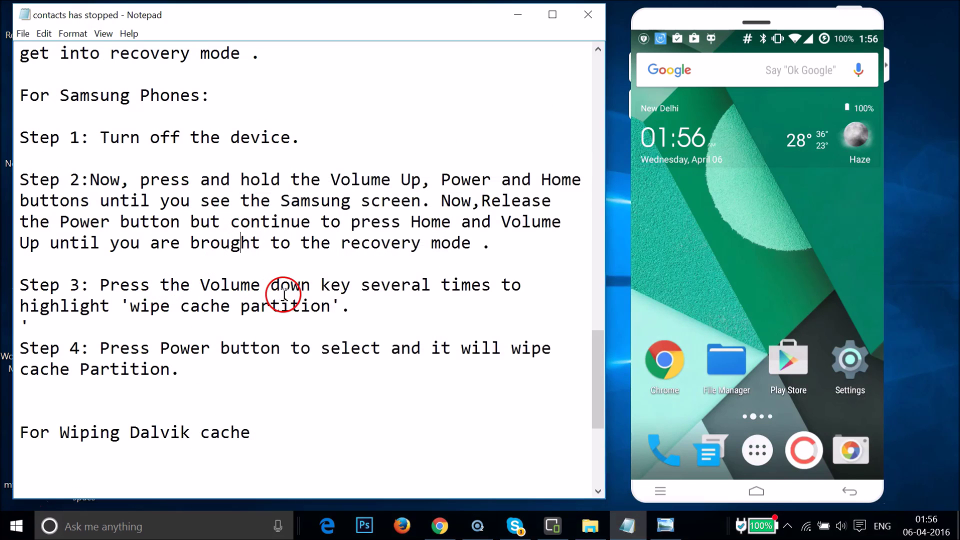
double_click(598, 491)
left_click(598, 491)
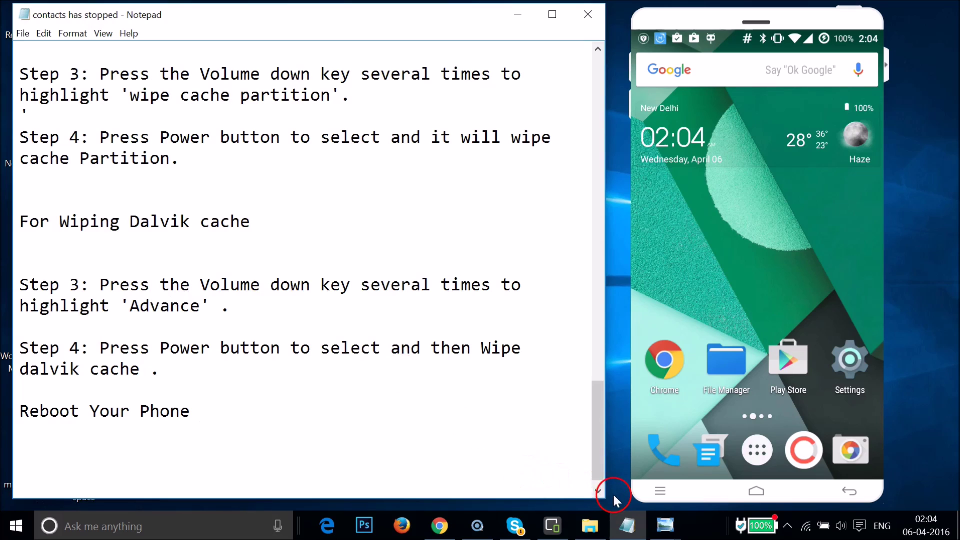
View the dalvikwipeproc screenshot zoomed in on the Wipe Dalvik Cache steps, then minimize it.
left_click(590, 527)
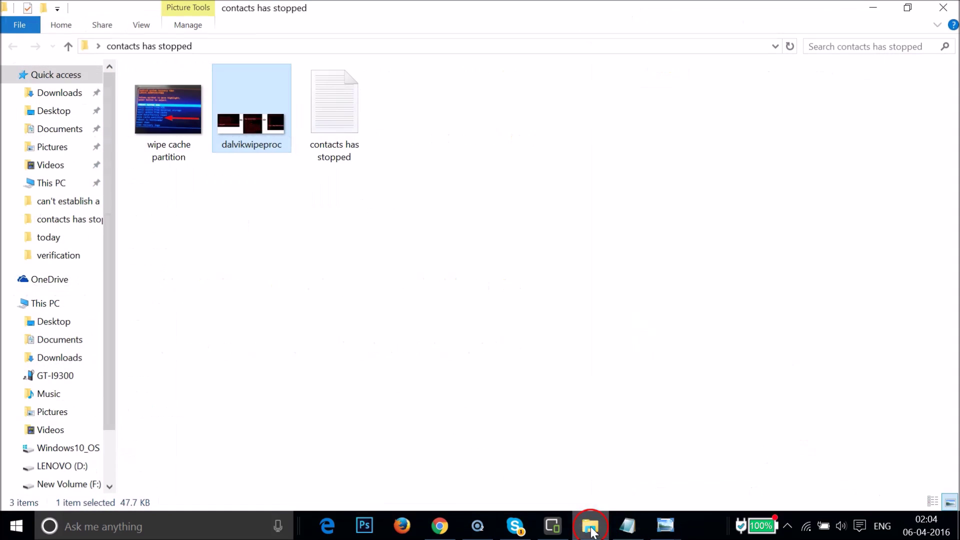
double_click(246, 122)
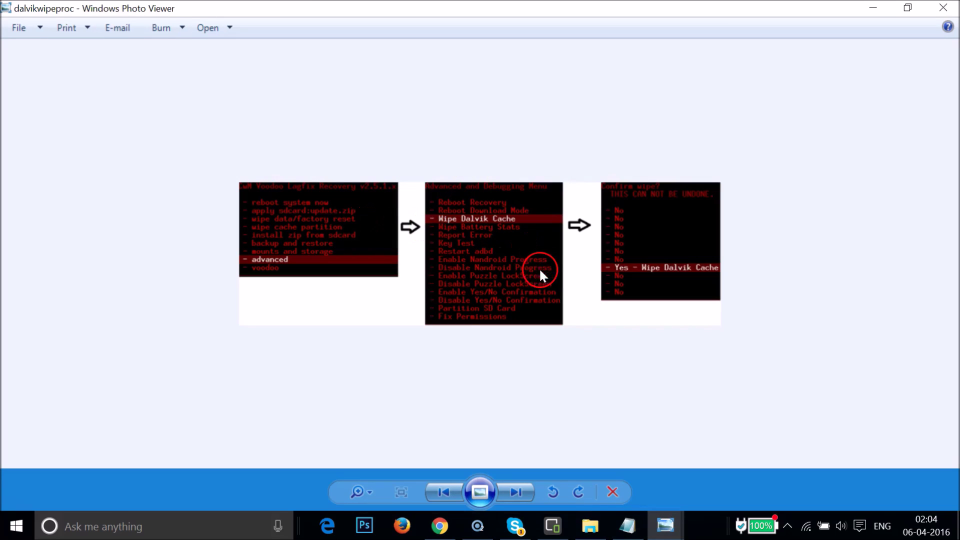
left_click(367, 489)
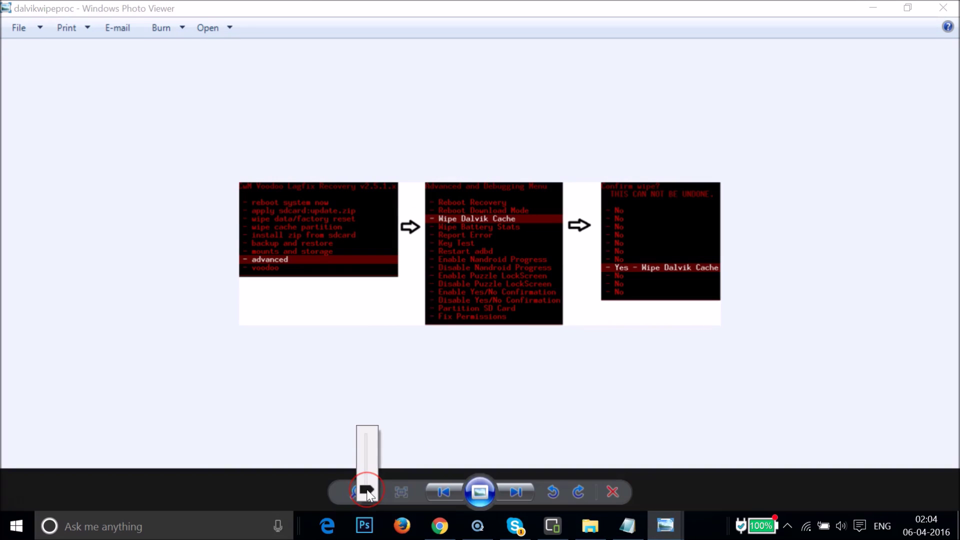
left_click_drag(369, 494, 365, 472)
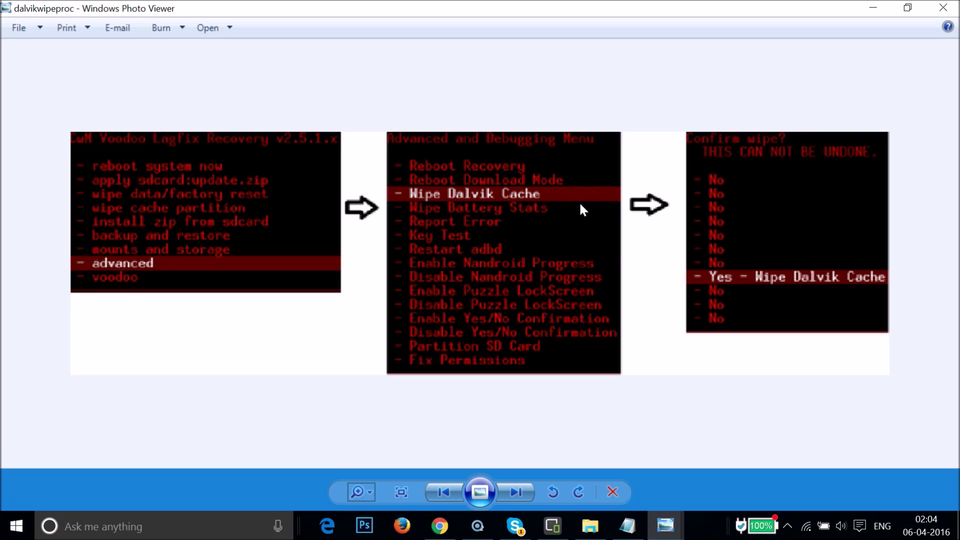
left_click(733, 293)
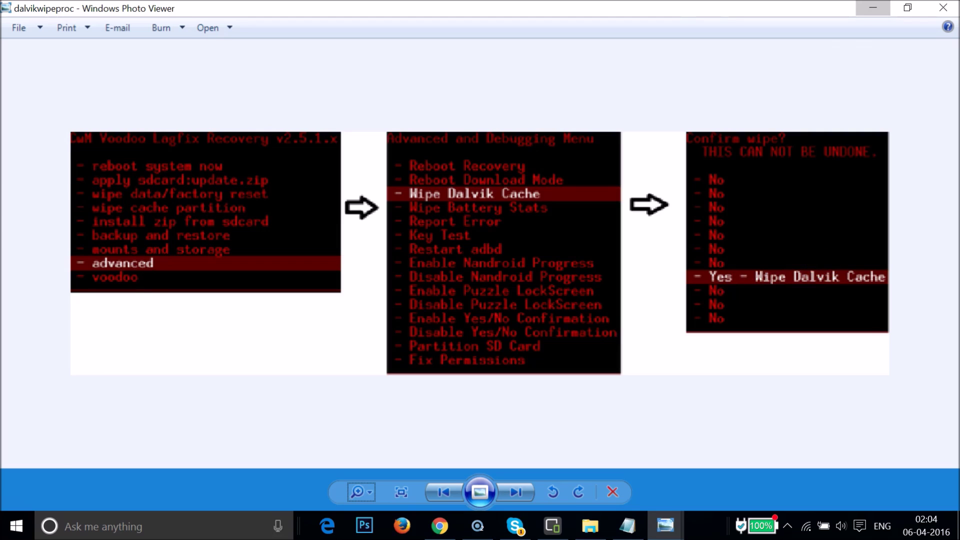
left_click(873, 8)
Scroll the Notepad guide back to the top to show Method 1's backup instructions.
left_click(870, 8)
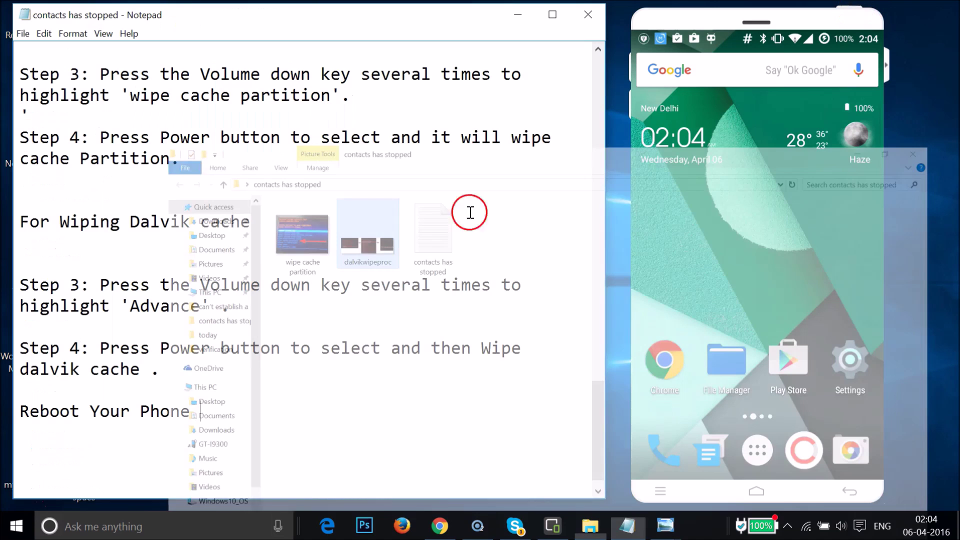
left_click(373, 339)
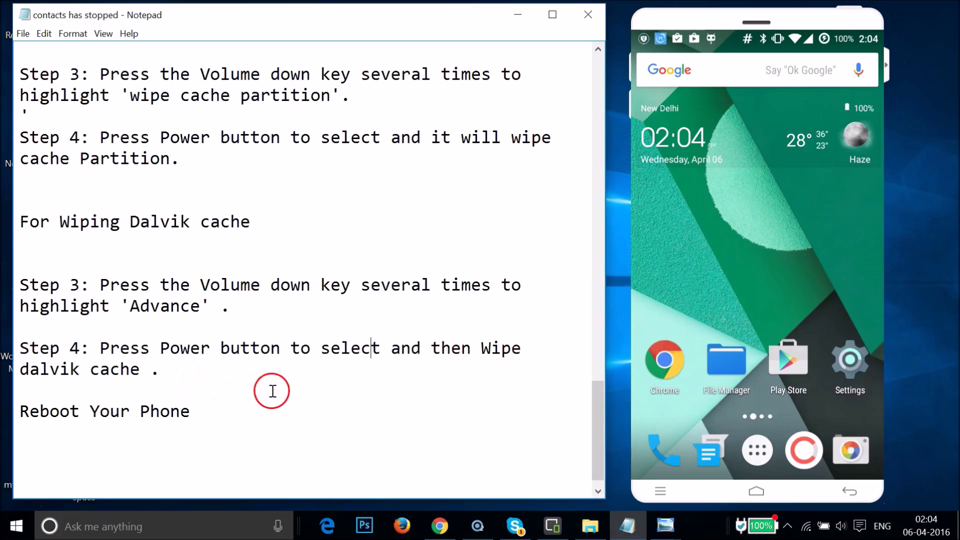
scroll(296, 391, "up", 10)
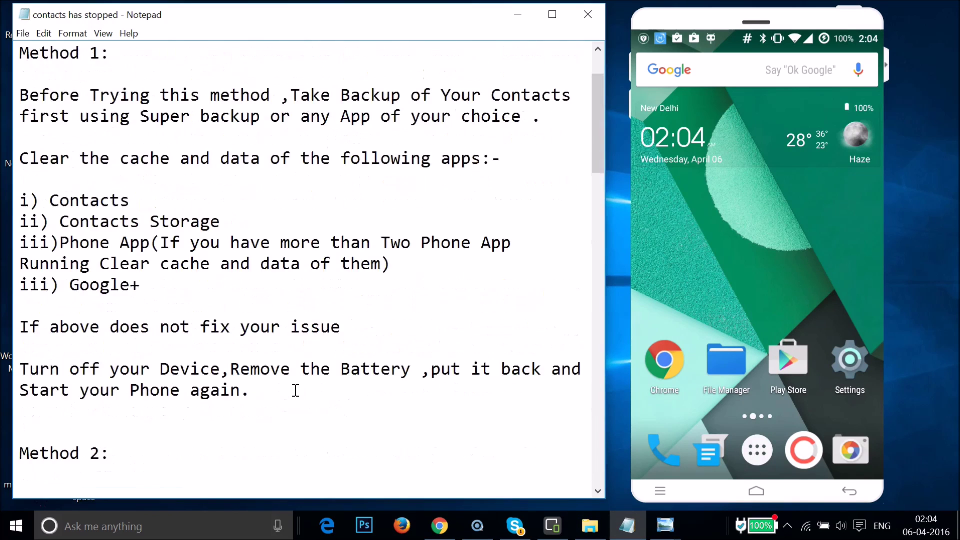